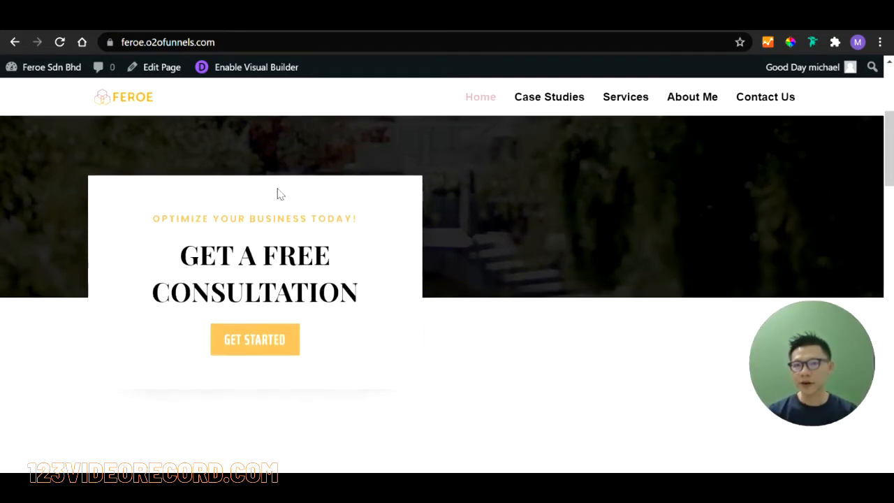
# - Look through the home page's sections and the Case Studies page of the Feroe site
pyautogui.scroll(4, 277, 194)
pyautogui.scroll(-10, 277, 194)
pyautogui.scroll(-8, 277, 206)
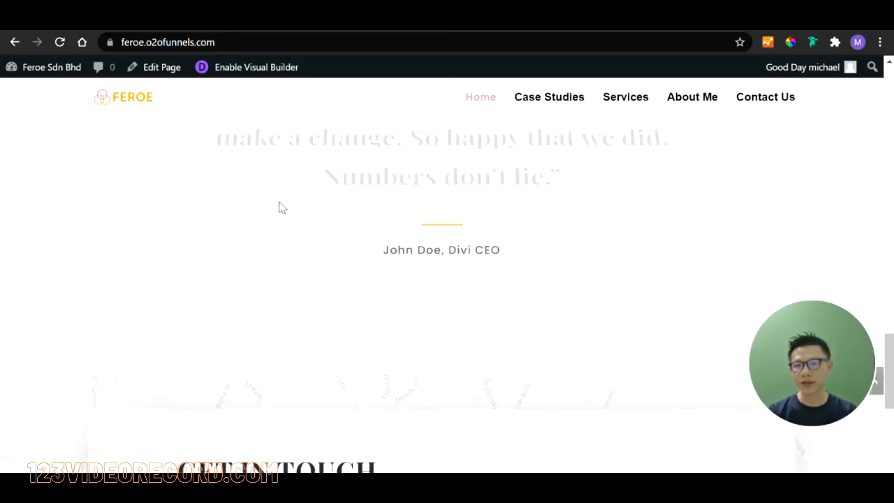
pyautogui.scroll(4, 484, 110)
pyautogui.click(554, 99)
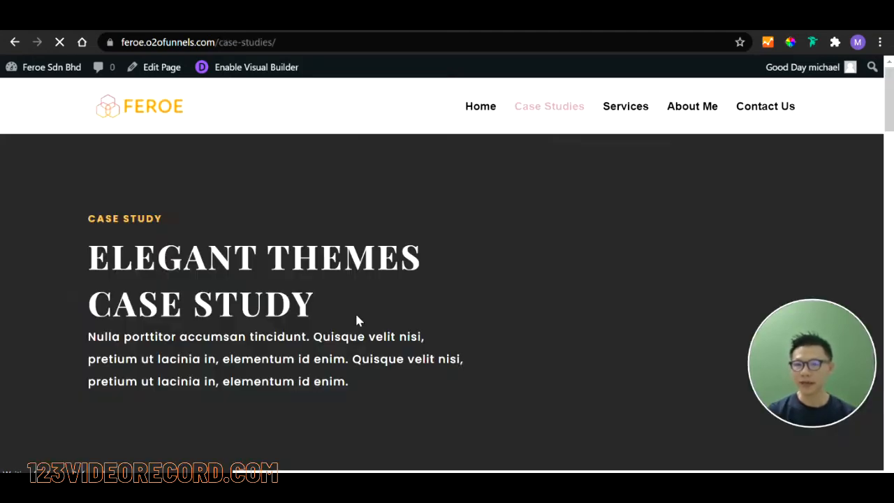
pyautogui.scroll(-5, 356, 316)
pyautogui.scroll(-15, 356, 312)
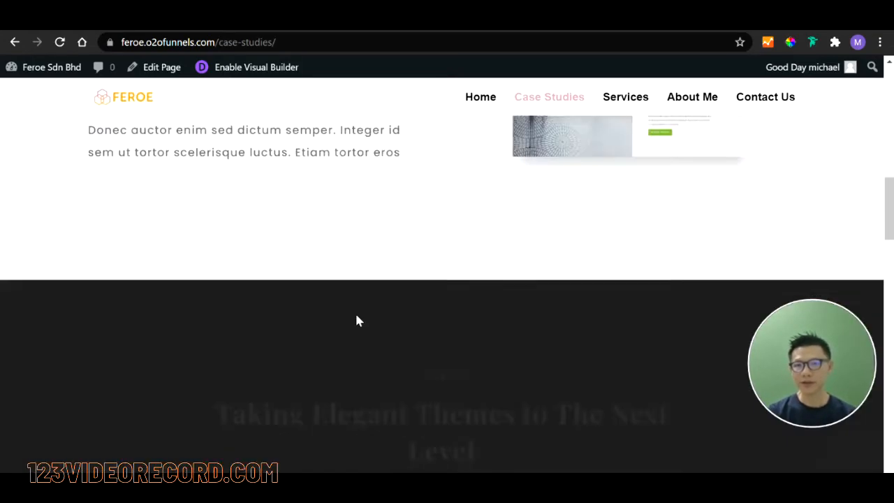
pyautogui.scroll(18, 356, 320)
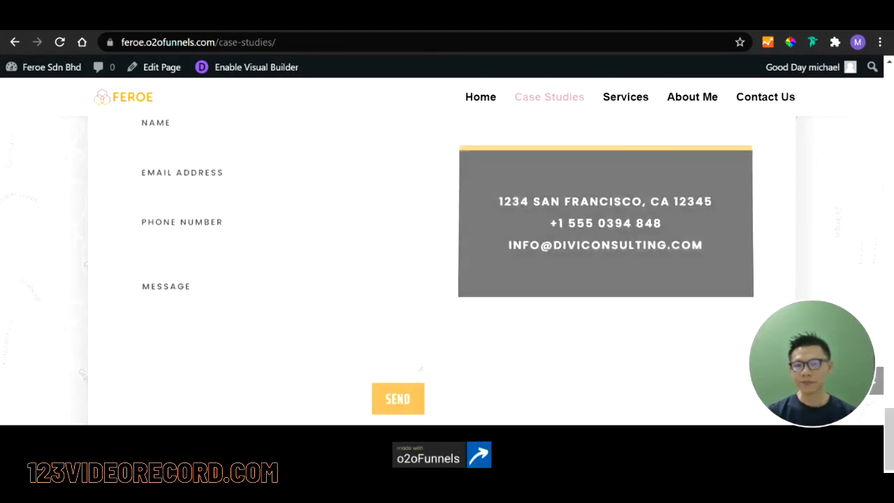
pyautogui.scroll(-5, 356, 319)
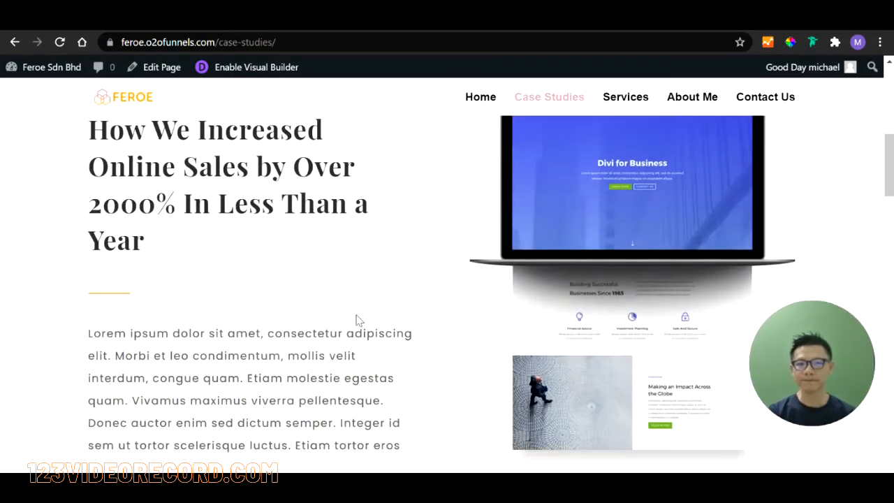
pyautogui.moveTo(505, 260)
pyautogui.mouseDown()
pyautogui.moveTo(503, 268)
pyautogui.moveTo(489, 259)
pyautogui.mouseUp()
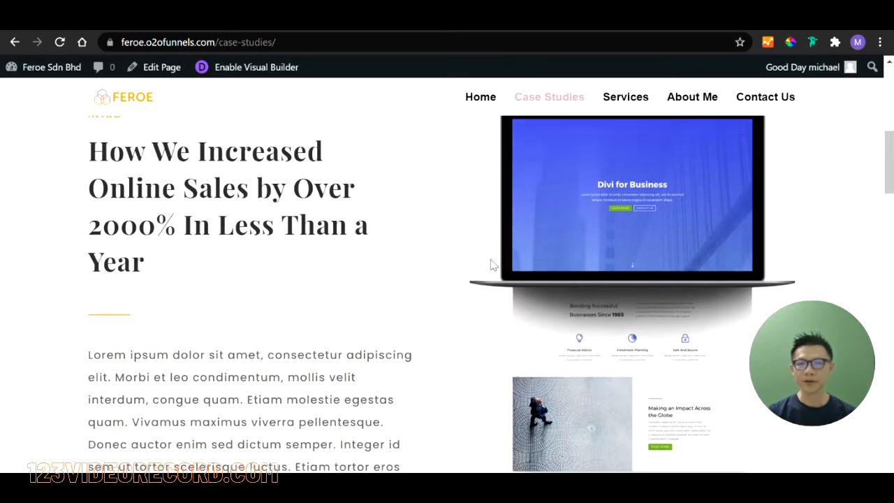
pyautogui.scroll(5, 489, 259)
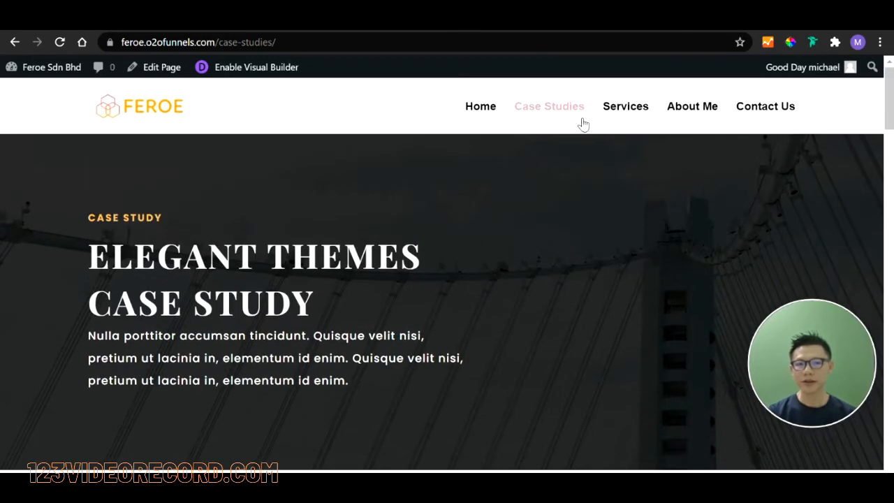
# - Open the Services page and examine its process, clients and contact sections
pyautogui.click(619, 110)
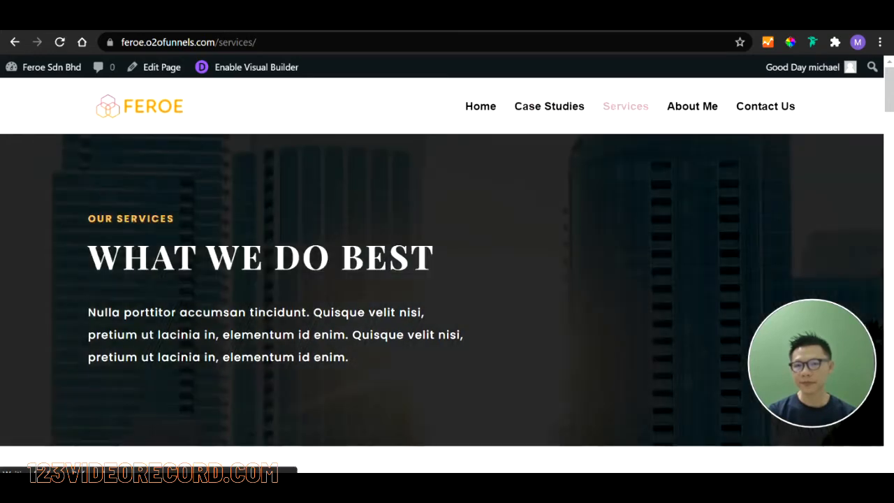
pyautogui.scroll(-5, 447, 280)
pyautogui.scroll(-15, 419, 281)
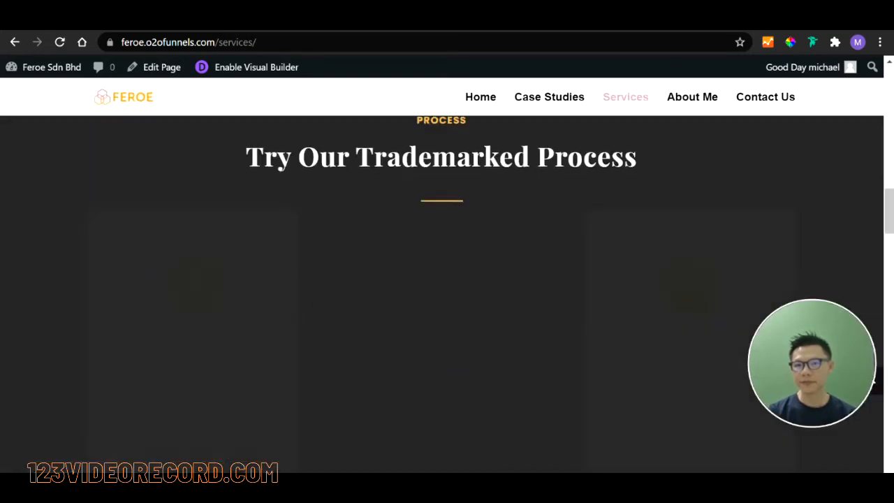
pyautogui.scroll(-15, 419, 280)
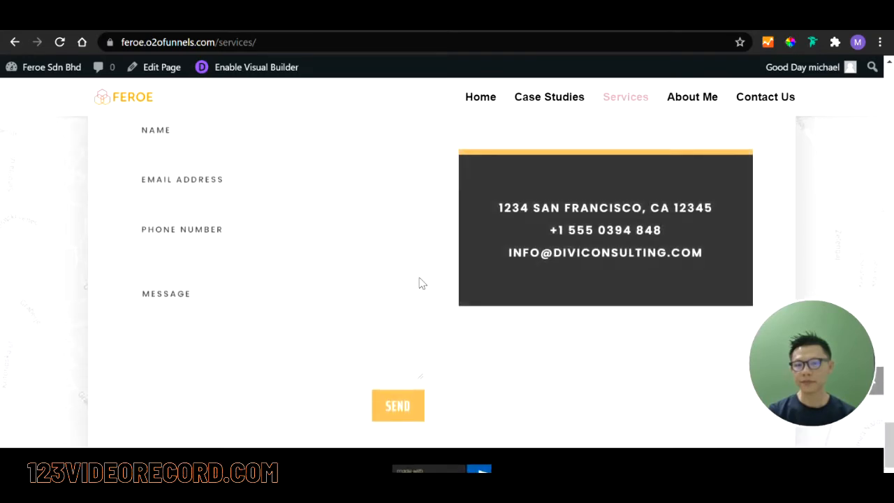
pyautogui.scroll(15, 419, 281)
pyautogui.scroll(-6, 351, 359)
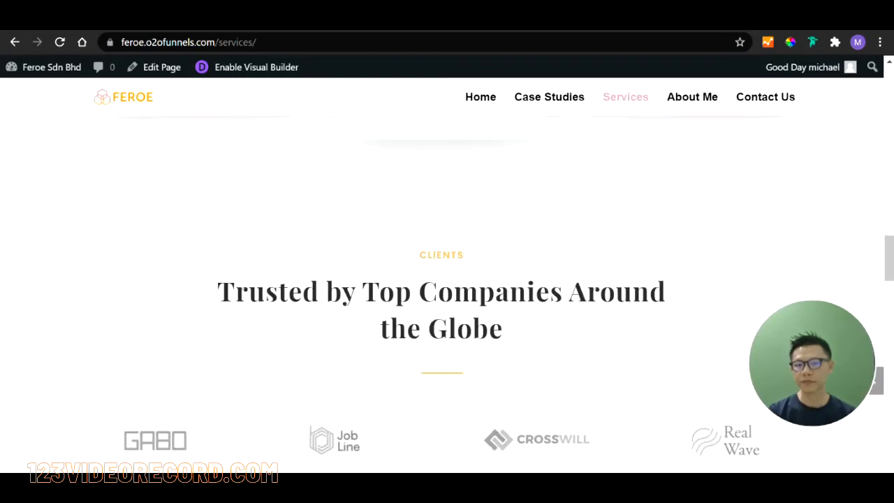
pyautogui.scroll(-2, 342, 314)
pyautogui.moveTo(335, 264)
pyautogui.mouseDown()
pyautogui.moveTo(309, 275)
pyautogui.moveTo(335, 275)
pyautogui.mouseUp()
pyautogui.scroll(6, 398, 256)
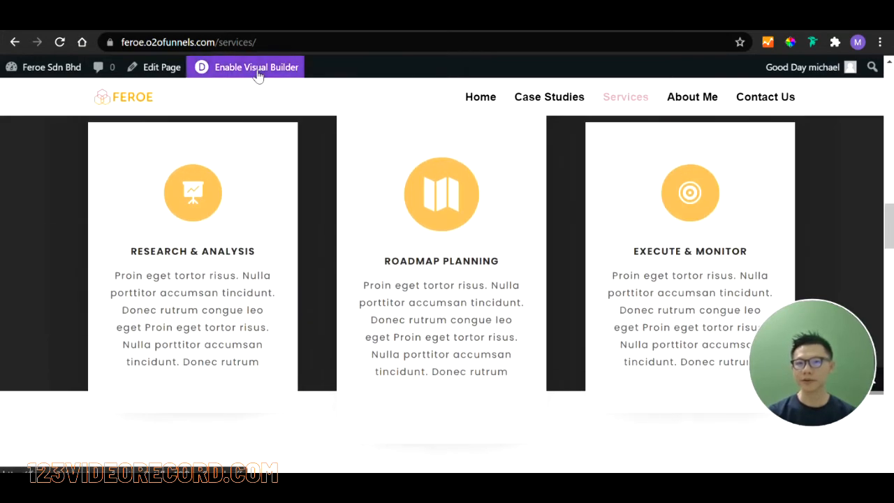
# - Enable the Visual Builder on the Services page and look over the editable header and specialties sections
pyautogui.click(258, 72)
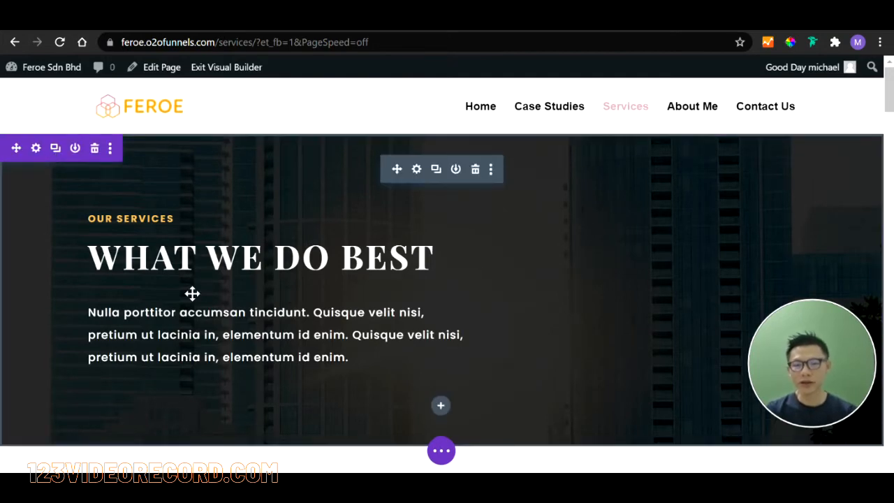
pyautogui.scroll(-4, 552, 340)
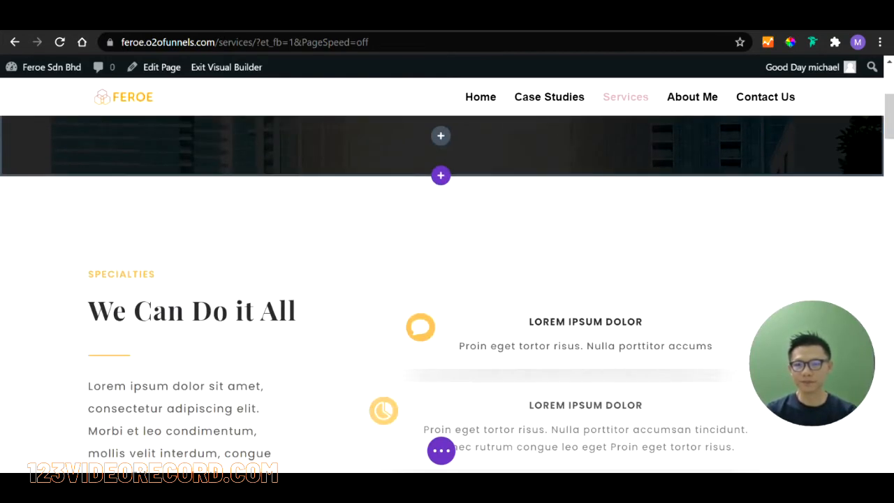
pyautogui.scroll(4, 551, 340)
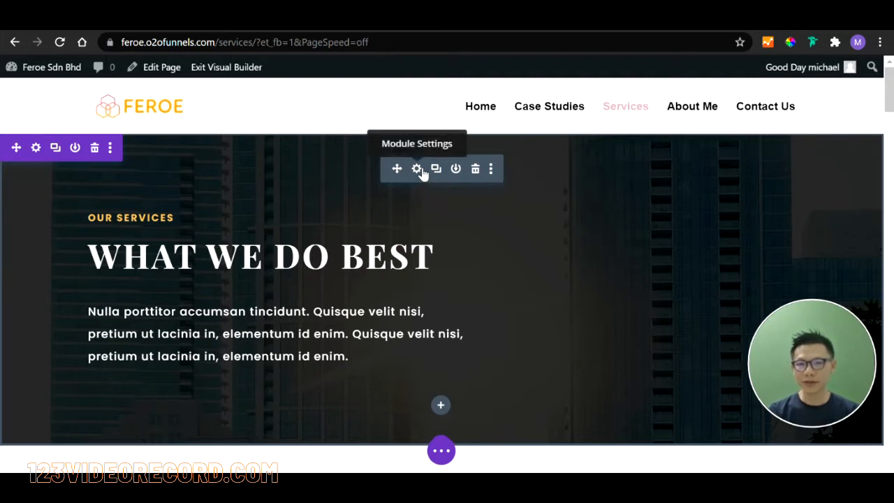
# - Open the fullwidth header's module settings and bring up its background image options
pyautogui.click(419, 170)
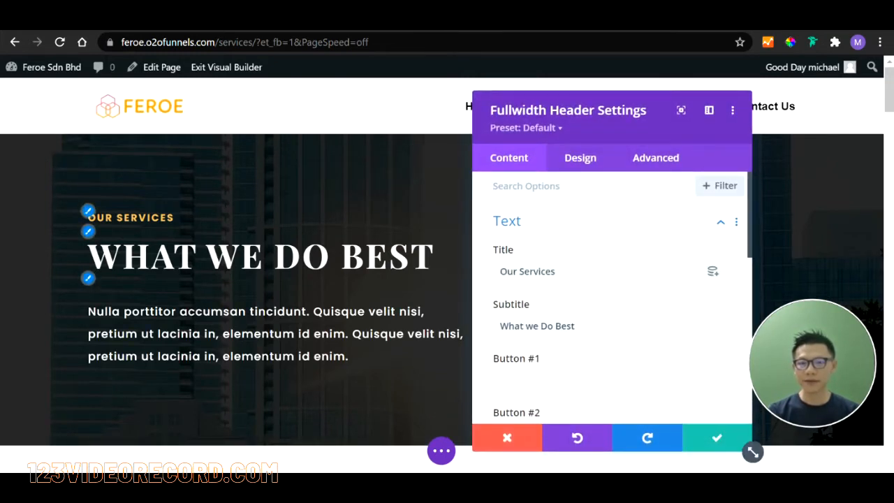
pyautogui.scroll(-5, 601, 269)
pyautogui.scroll(-5, 602, 272)
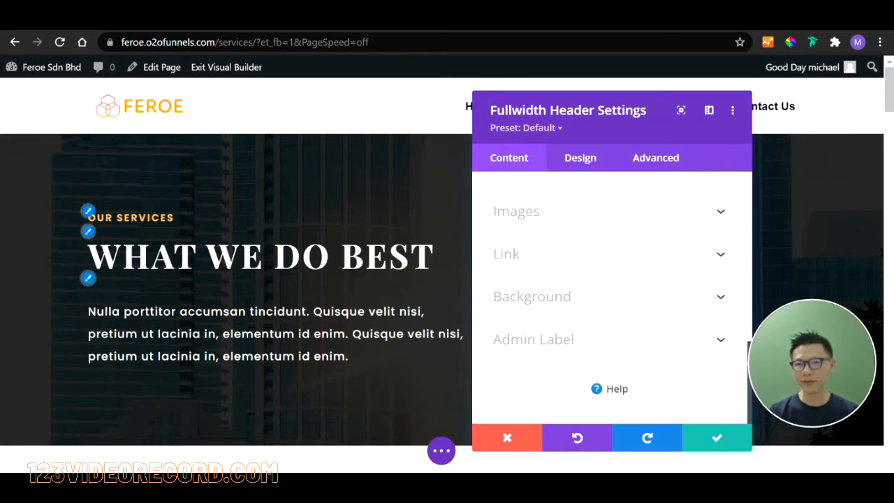
pyautogui.click(579, 305)
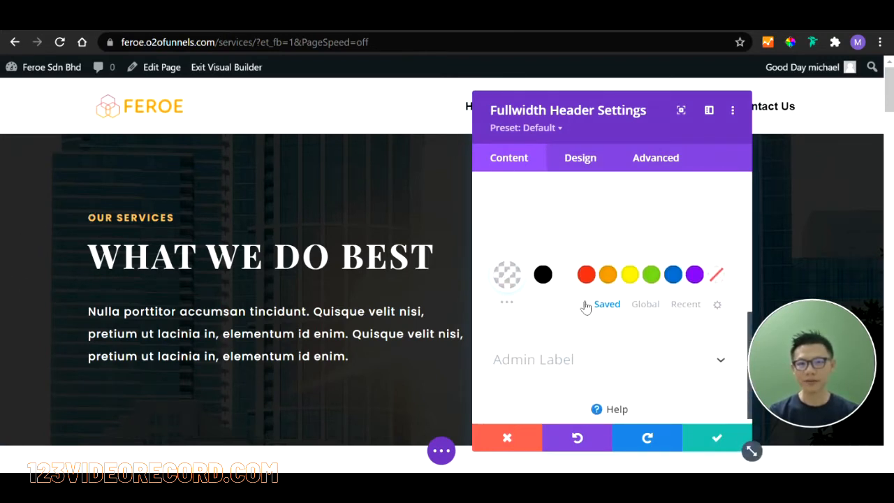
pyautogui.click(580, 282)
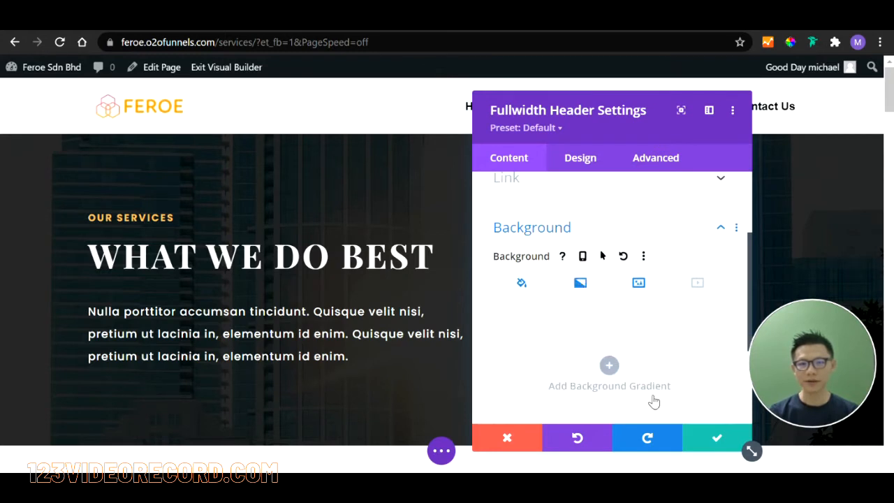
pyautogui.click(639, 282)
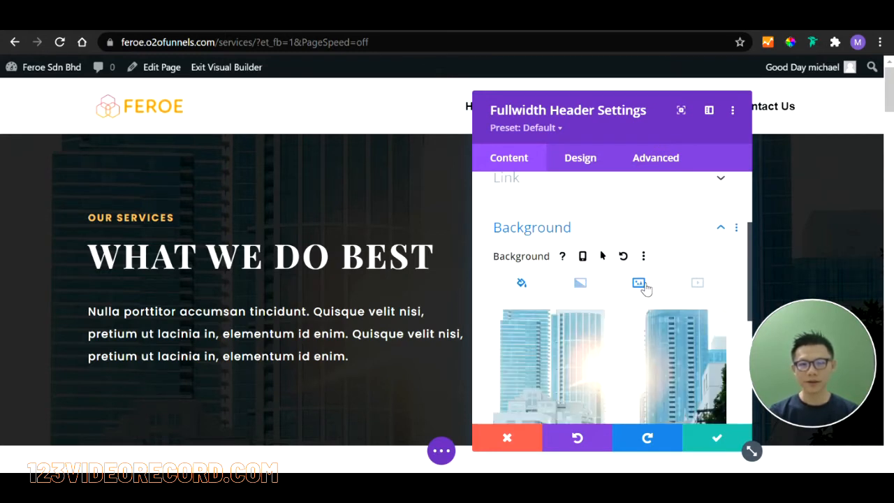
pyautogui.scroll(-2, 646, 288)
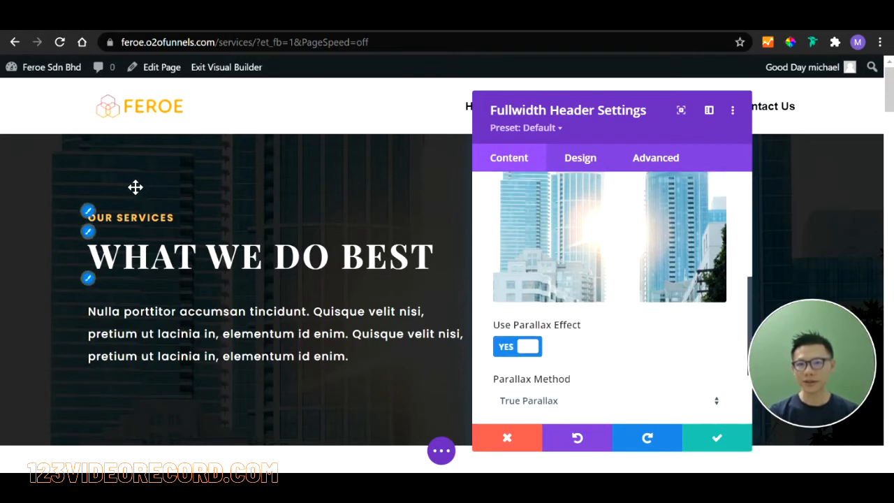
pyautogui.scroll(1, 629, 259)
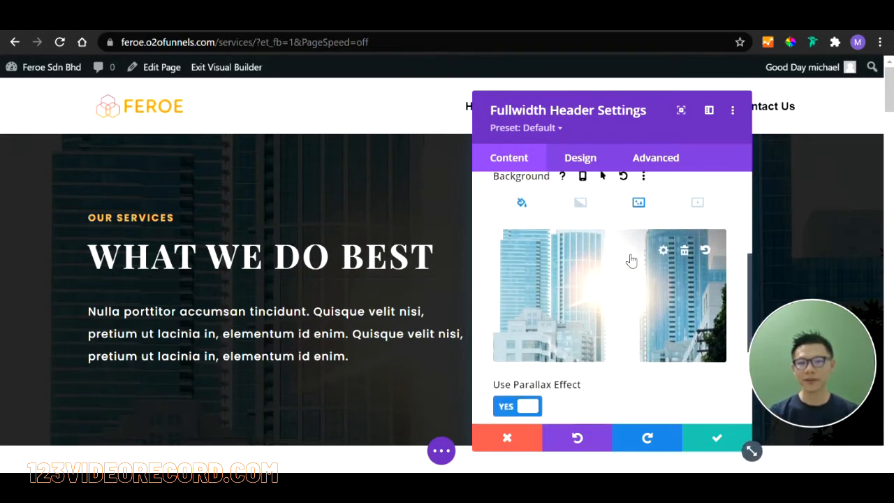
pyautogui.scroll(-3, 630, 260)
pyautogui.scroll(1, 629, 260)
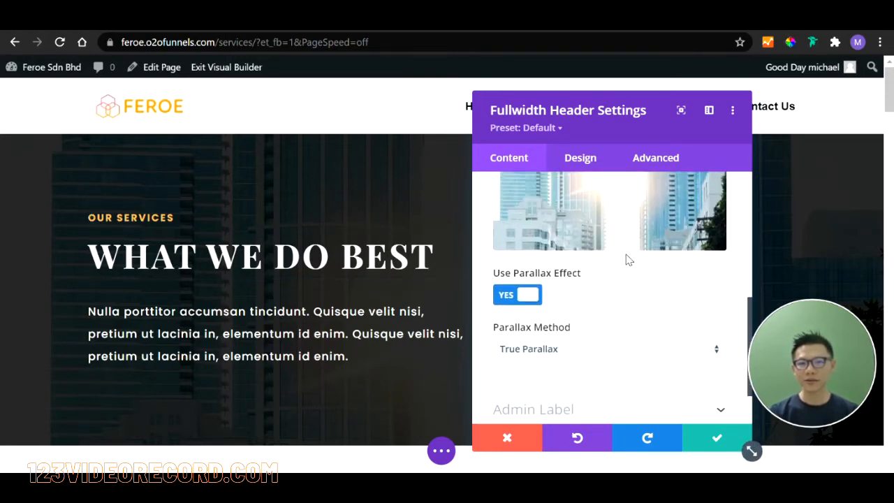
# - Try turning the parallax effect off for the header's background image, and restore it
pyautogui.click(529, 301)
pyautogui.click(531, 302)
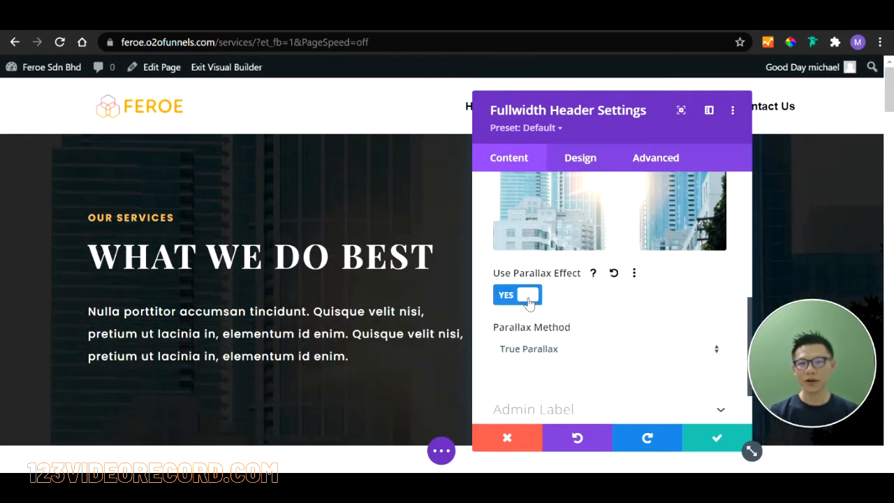
pyautogui.click(532, 301)
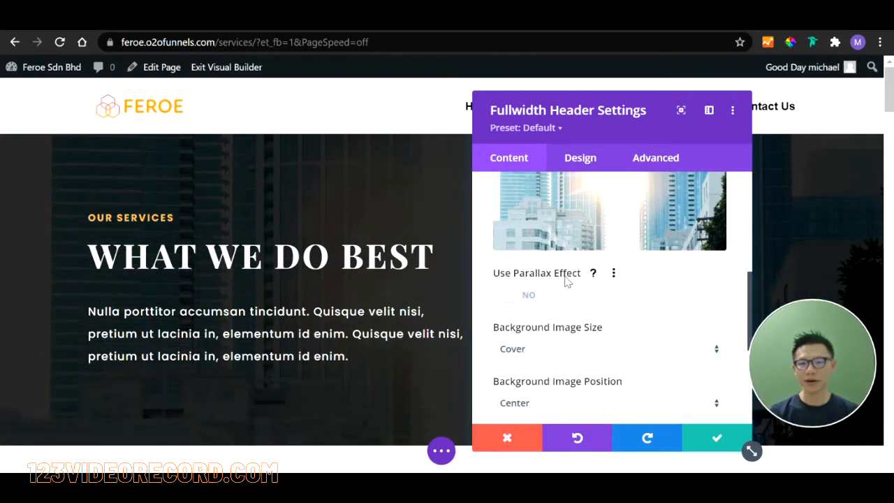
pyautogui.click(529, 299)
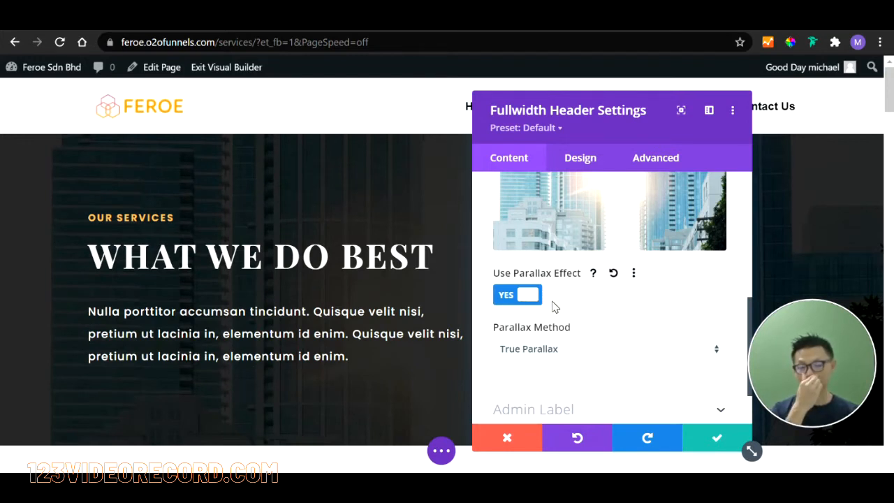
# - Open the media library for the header's background image and select the consultant-04.jpg city buildings image
pyautogui.scroll(1, 584, 313)
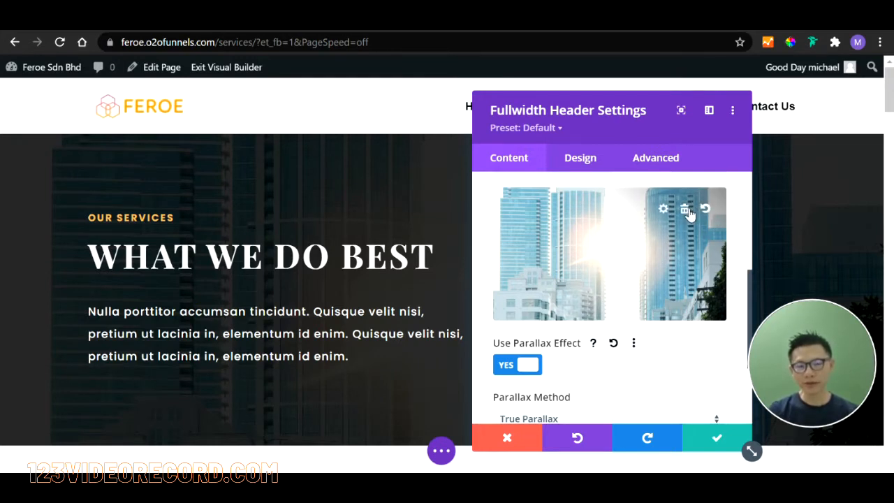
pyautogui.click(592, 273)
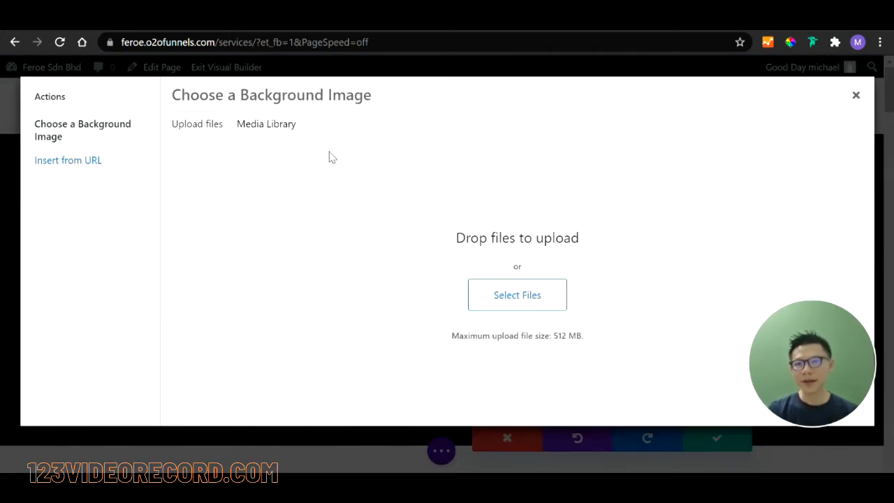
pyautogui.click(281, 133)
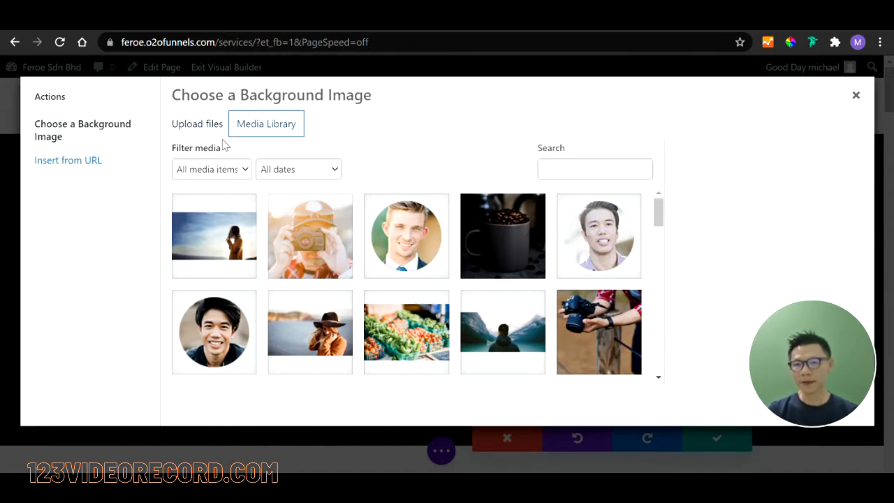
pyautogui.scroll(-2, 509, 331)
pyautogui.scroll(-10, 507, 333)
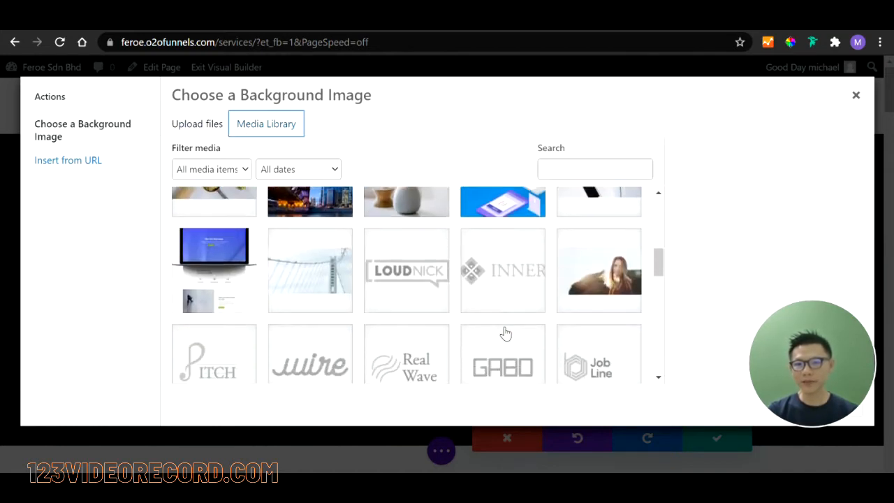
pyautogui.scroll(-10, 504, 334)
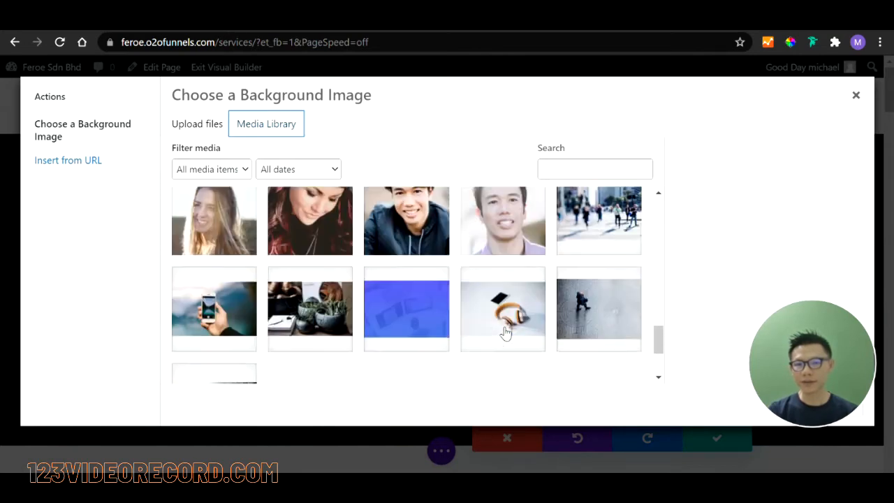
pyautogui.scroll(8, 451, 340)
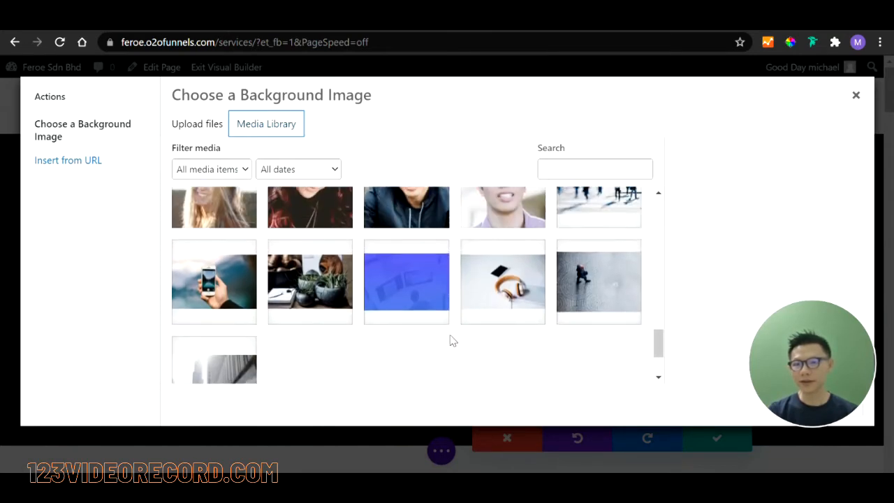
pyautogui.scroll(1, 455, 341)
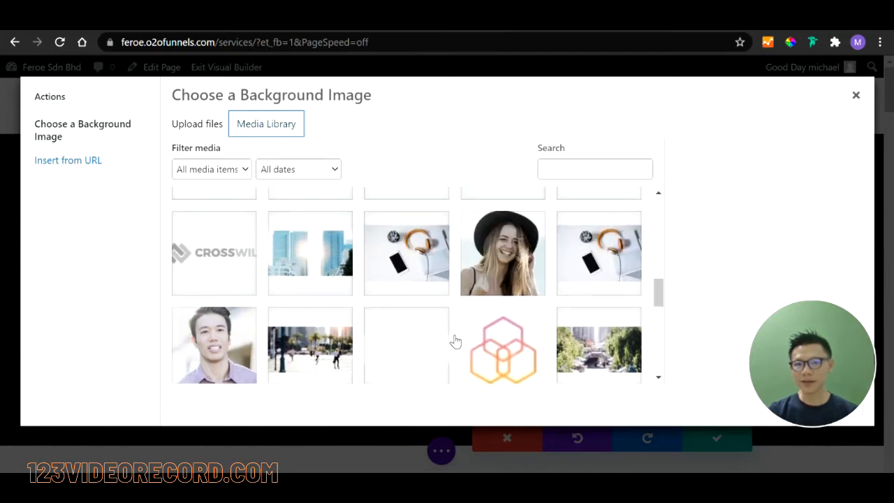
pyautogui.click(312, 256)
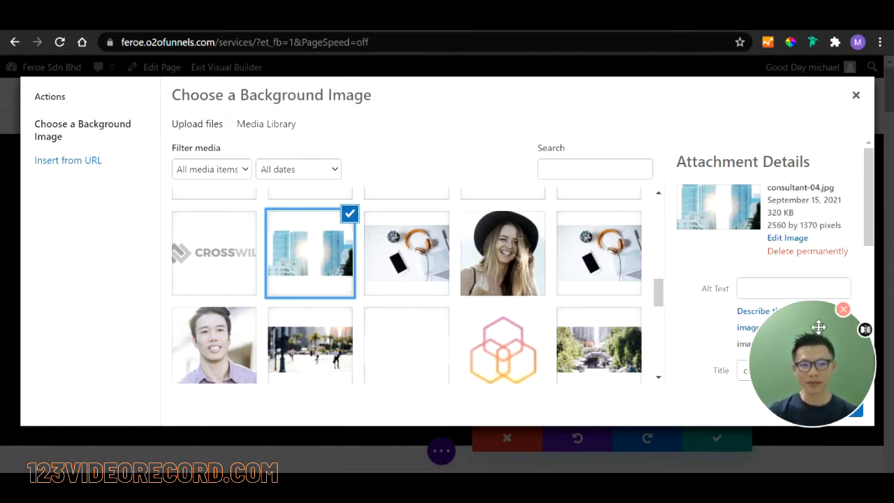
# - Set the title of the selected consultant-04.jpg image to our-services
pyautogui.moveTo(819, 327); pyautogui.dragTo(843, 404)
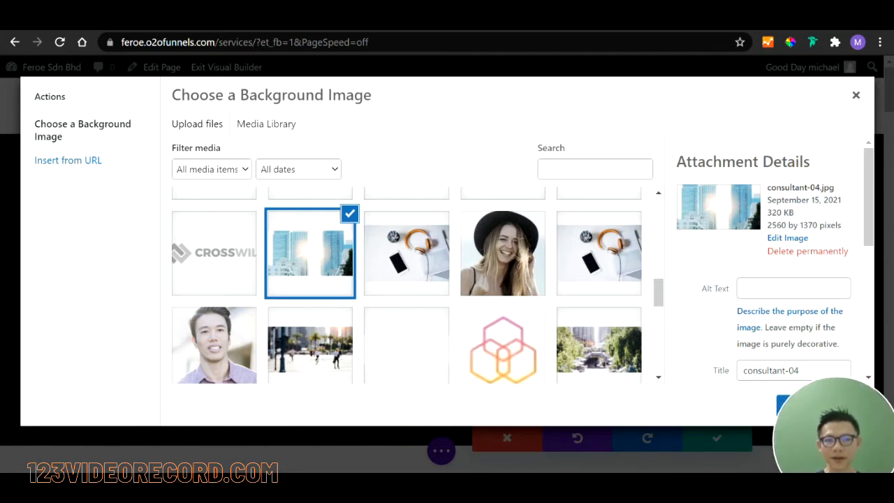
pyautogui.scroll(-1, 781, 283)
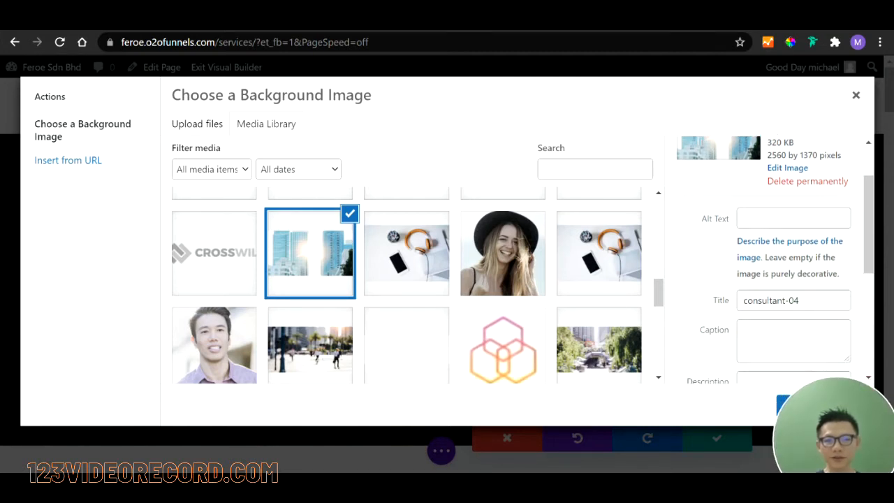
pyautogui.moveTo(803, 300); pyautogui.dragTo(714, 297)
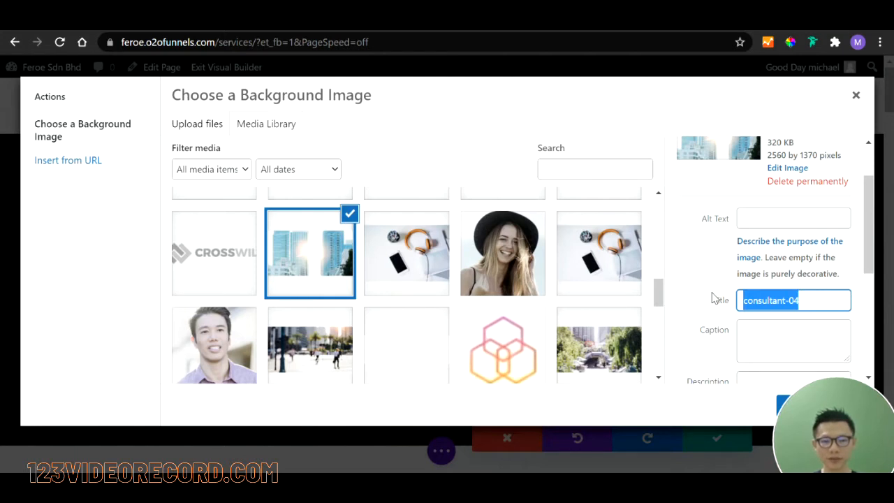
pyautogui.write('our-s')
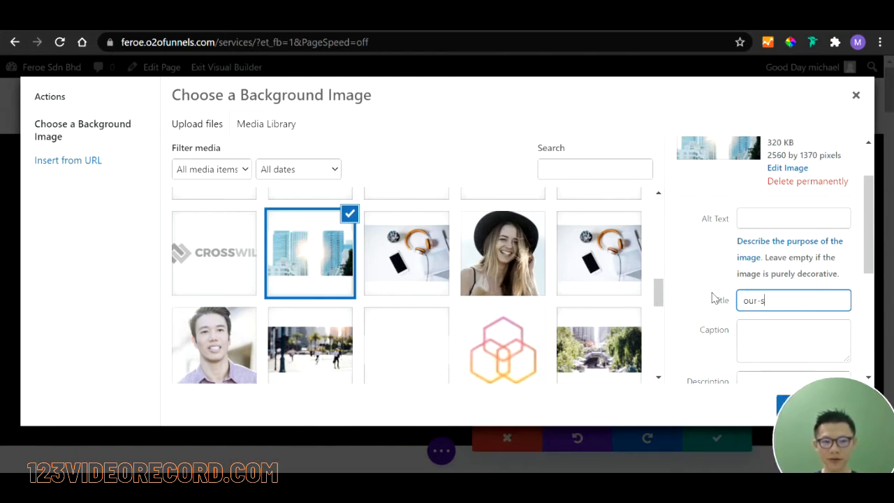
pyautogui.write('ervice')
pyautogui.press('BackSpace')
pyautogui.press('BackSpace')
pyautogui.write('ices')
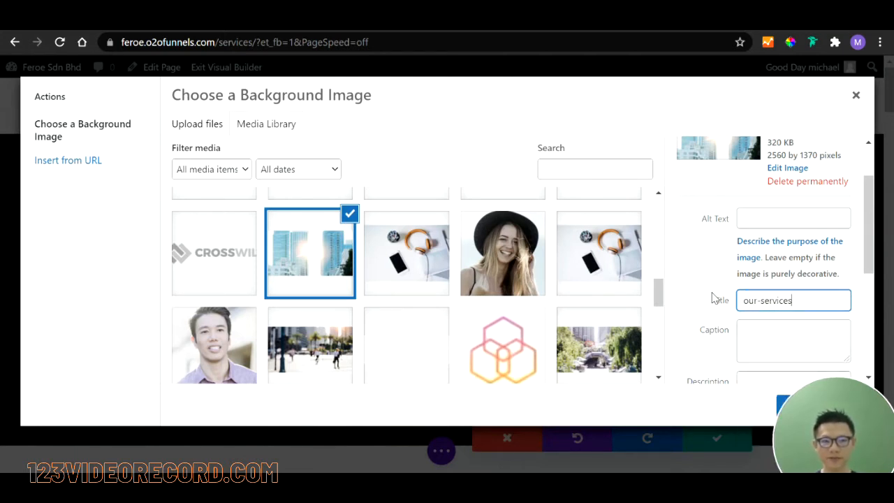
# - Examine the image's remaining attachment details and display settings, and highlight its file size
pyautogui.scroll(-3, 713, 301)
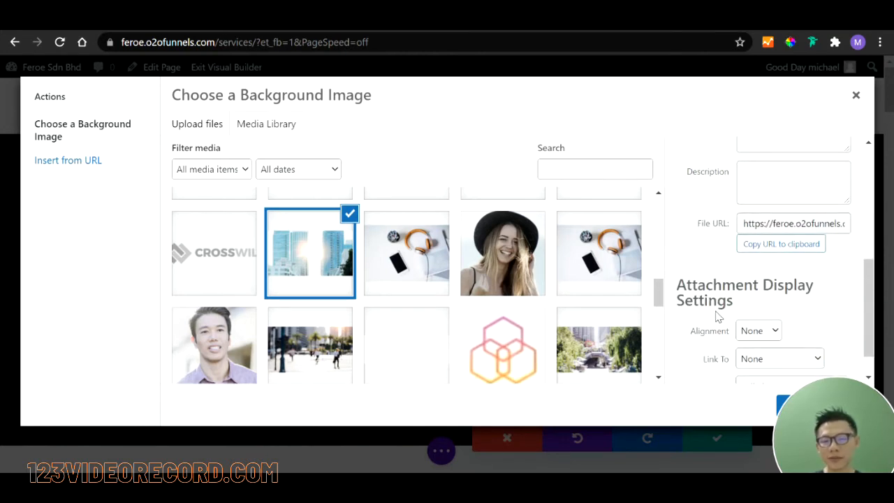
pyautogui.scroll(5, 716, 314)
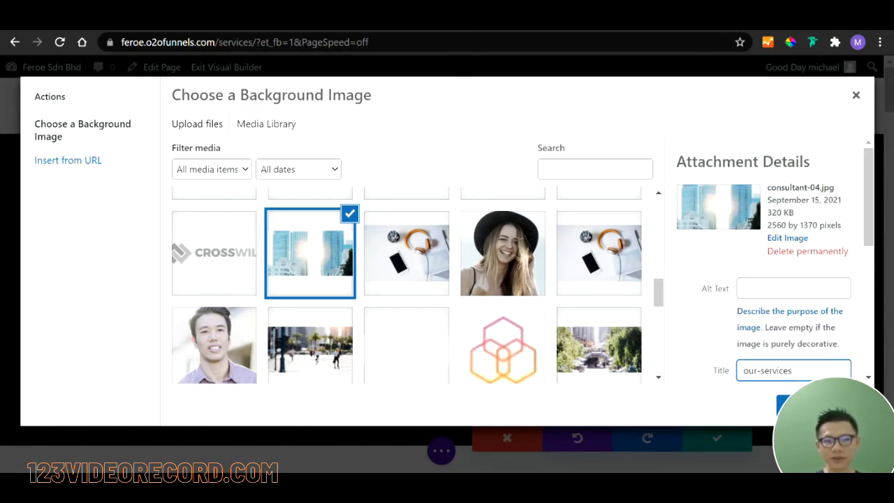
pyautogui.moveTo(797, 212); pyautogui.dragTo(767, 212)
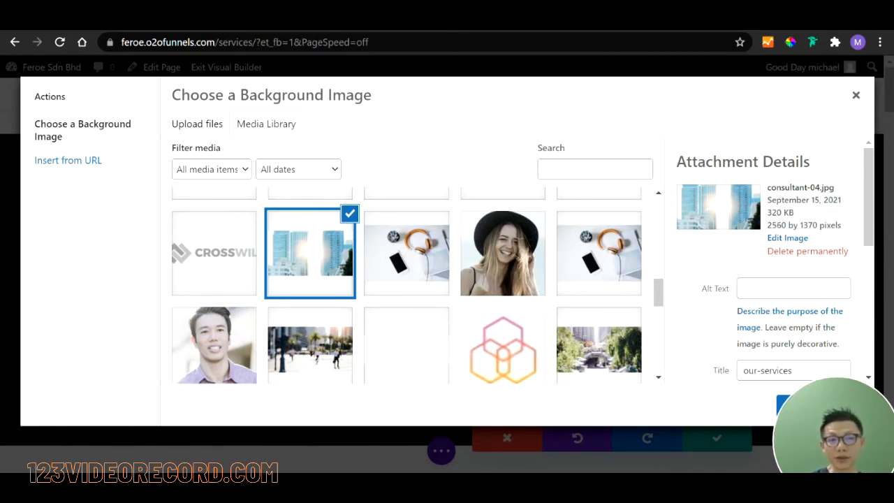
pyautogui.moveTo(795, 217); pyautogui.dragTo(767, 213)
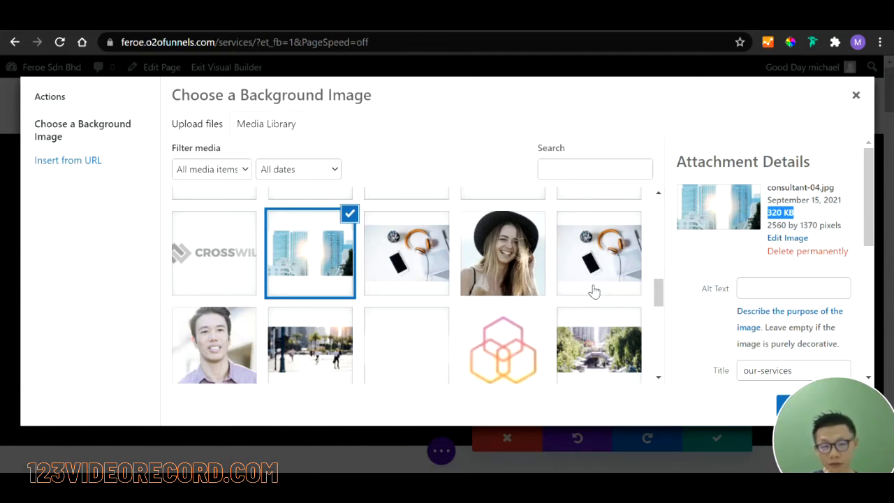
# - Try cropped-feroe-logo.jpg from the media library as the header's background image
pyautogui.scroll(-1, 559, 294)
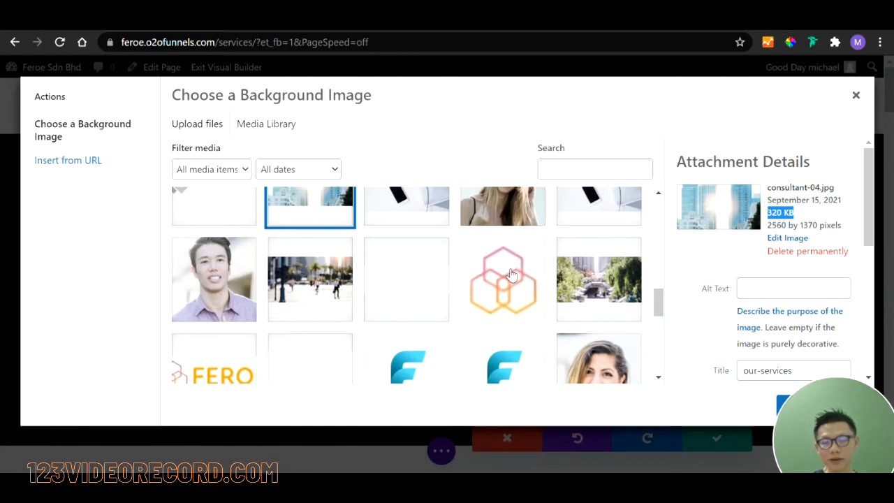
pyautogui.click(512, 273)
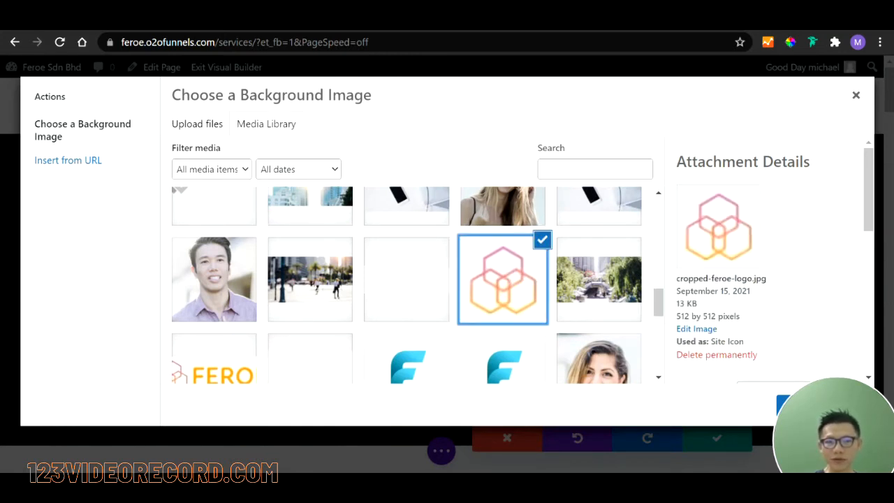
pyautogui.scroll(-2, 725, 302)
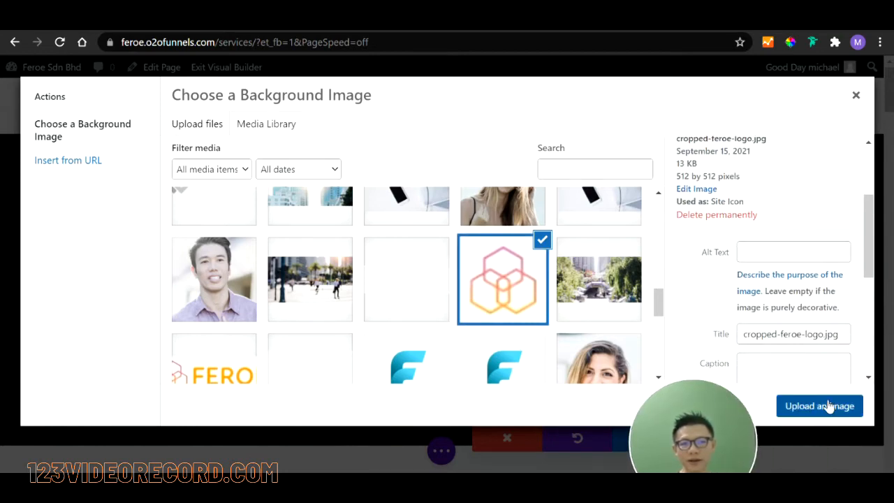
pyautogui.click(828, 406)
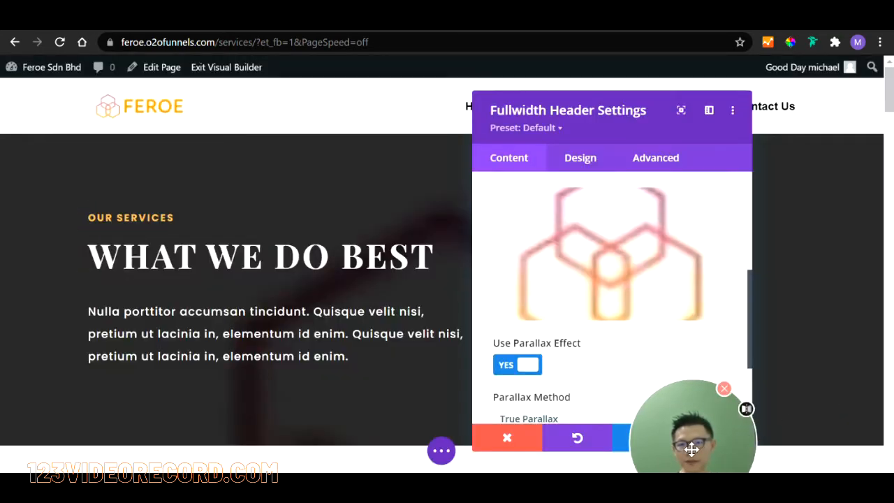
pyautogui.moveTo(691, 449); pyautogui.dragTo(824, 449)
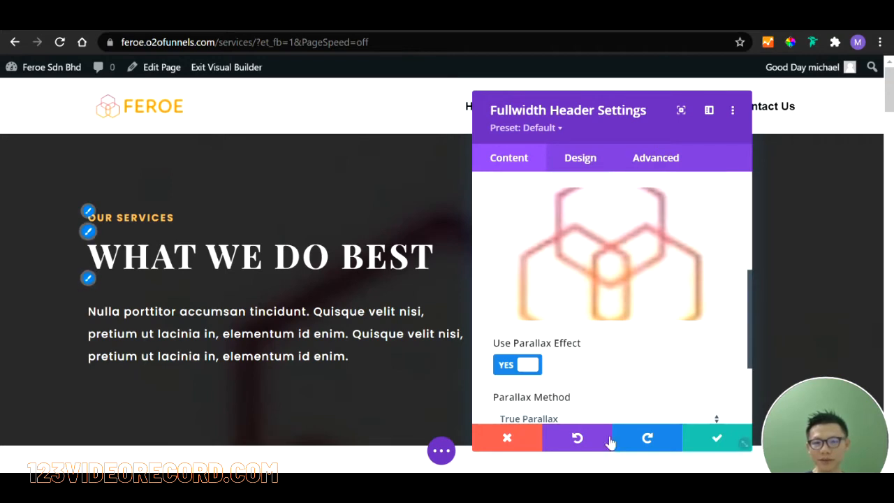
pyautogui.click(719, 447)
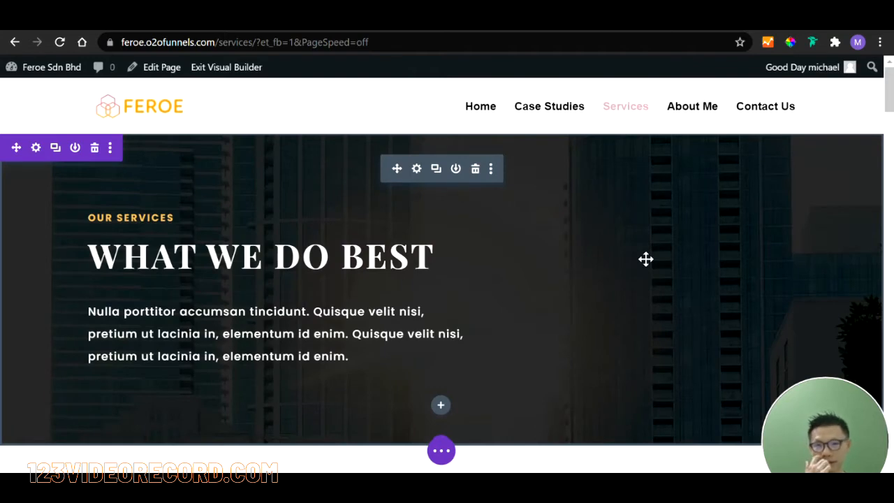
# - Reopen the fullwidth header's module settings and bring up the media library for its background image
pyautogui.click(421, 170)
pyautogui.scroll(-10, 712, 304)
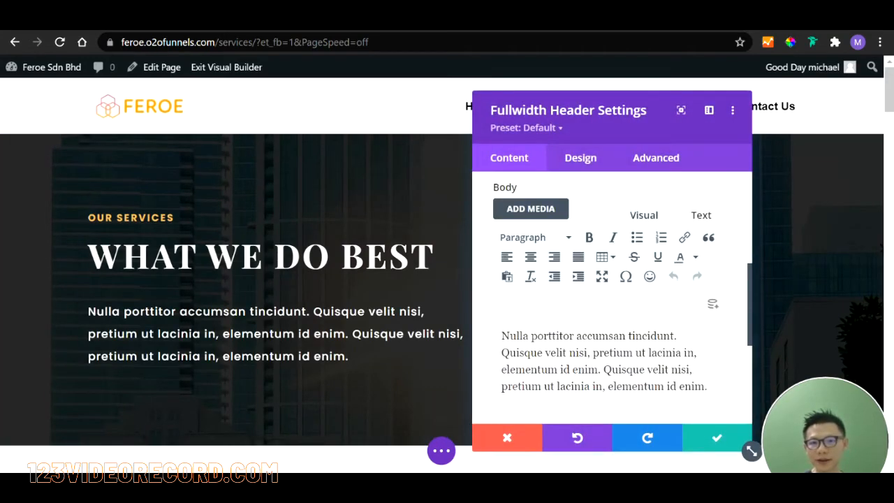
pyautogui.click(607, 332)
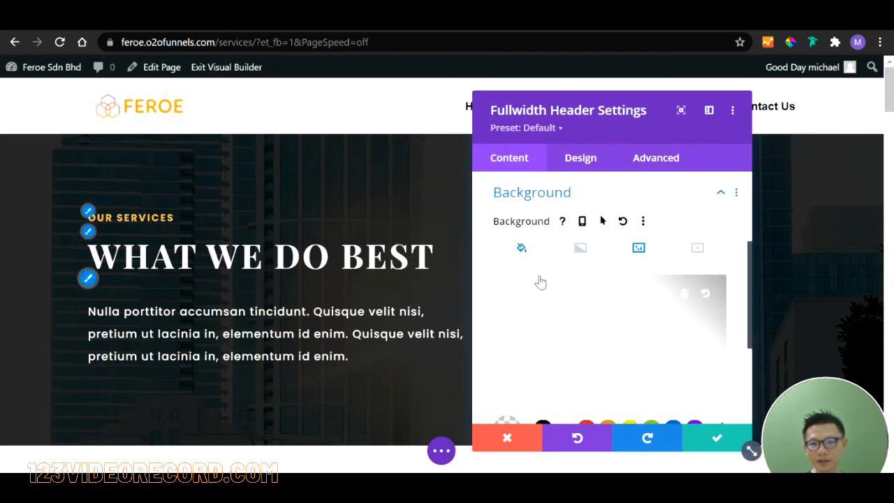
pyautogui.scroll(-1, 625, 314)
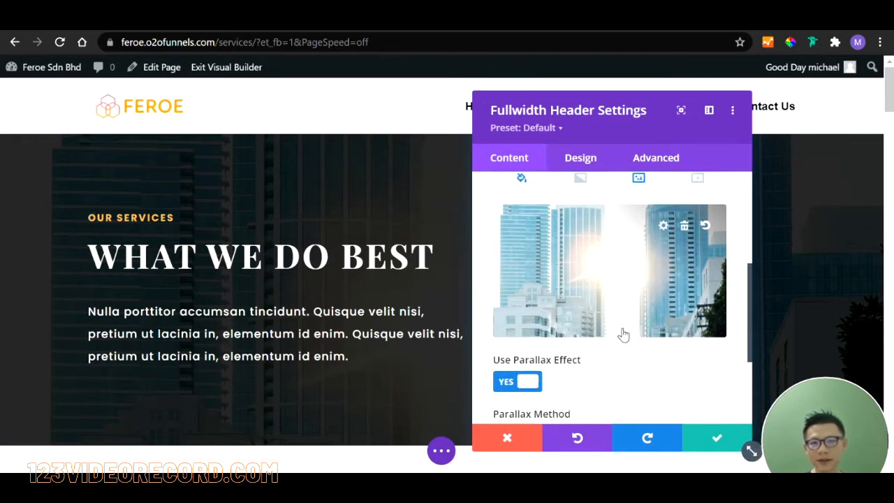
pyautogui.click(606, 294)
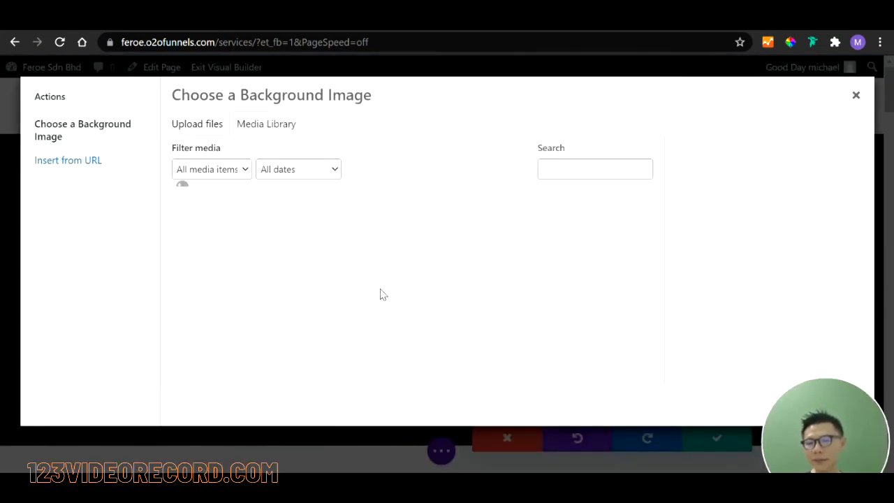
pyautogui.click(201, 125)
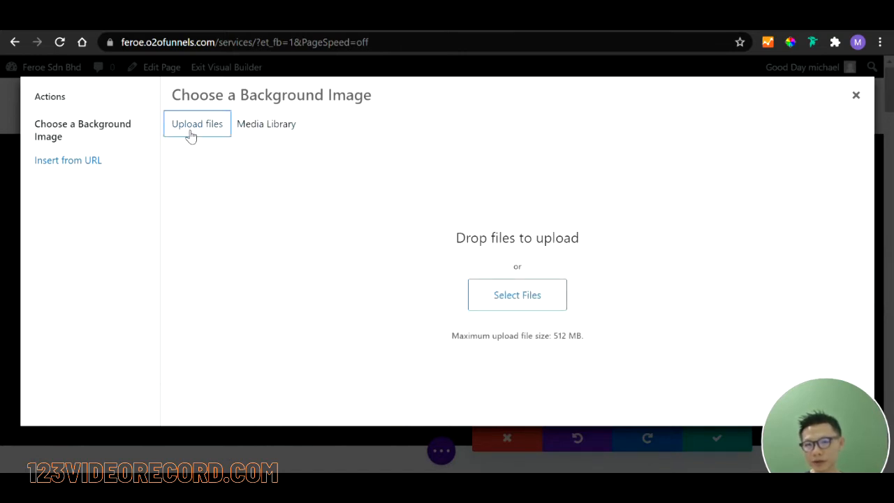
pyautogui.click(255, 129)
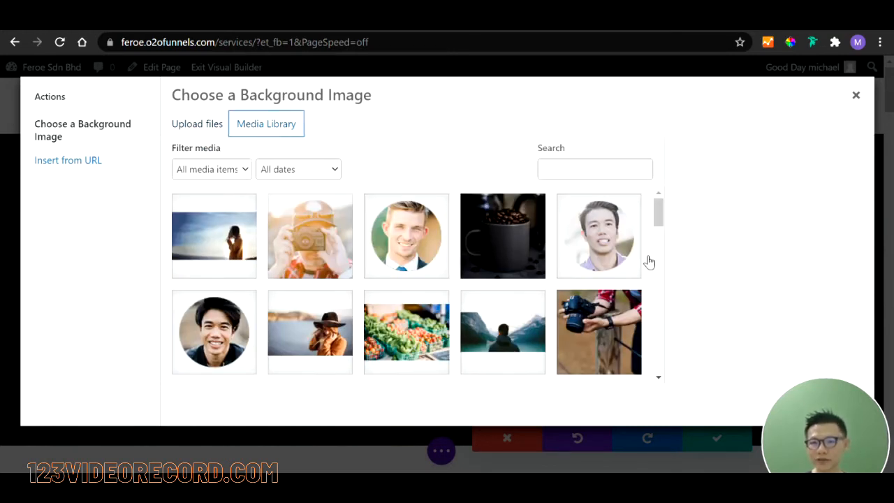
# - Set slider_img.jpg at full size as the header's background image and save the module settings
pyautogui.scroll(-1, 645, 262)
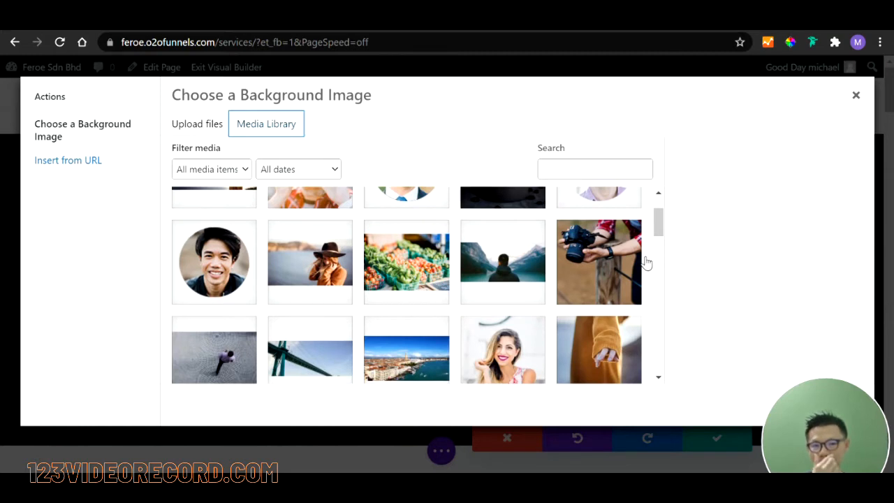
pyautogui.click(534, 268)
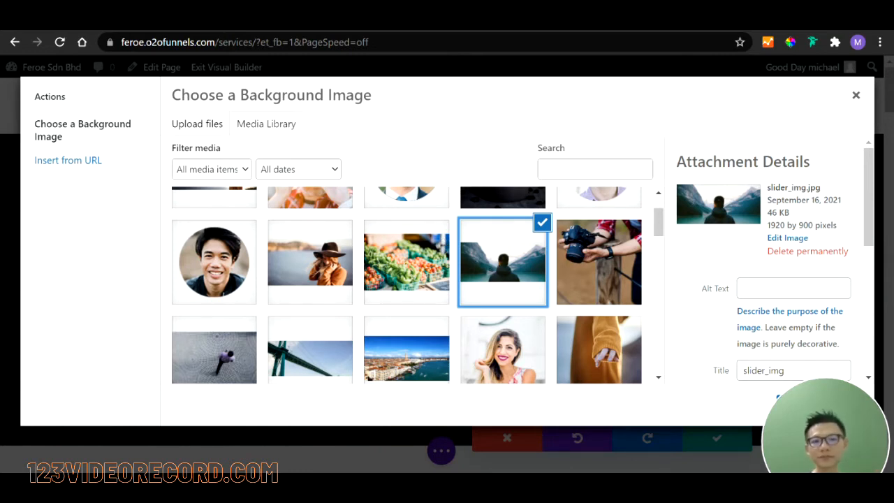
pyautogui.scroll(-6, 775, 258)
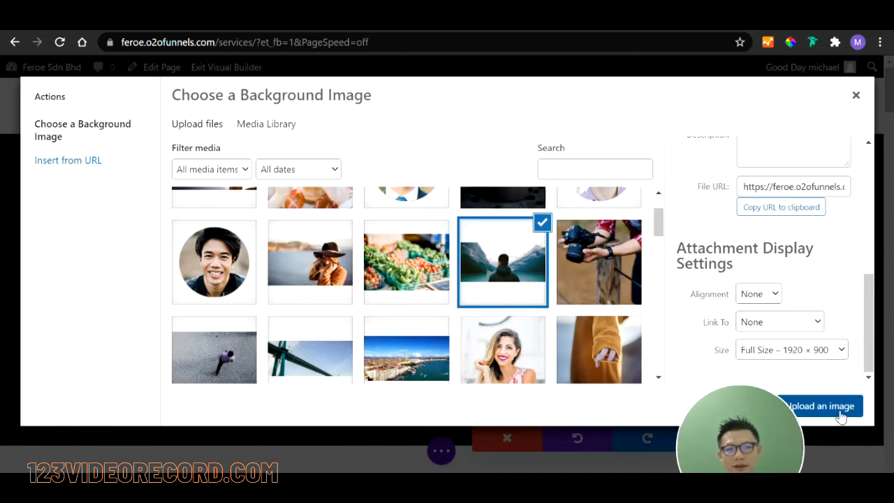
pyautogui.click(840, 412)
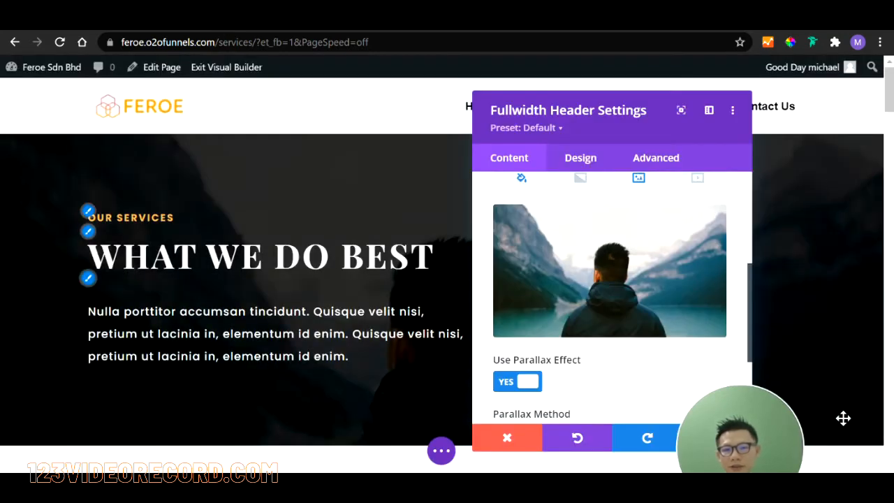
pyautogui.moveTo(736, 449); pyautogui.dragTo(786, 451)
pyautogui.click(725, 447)
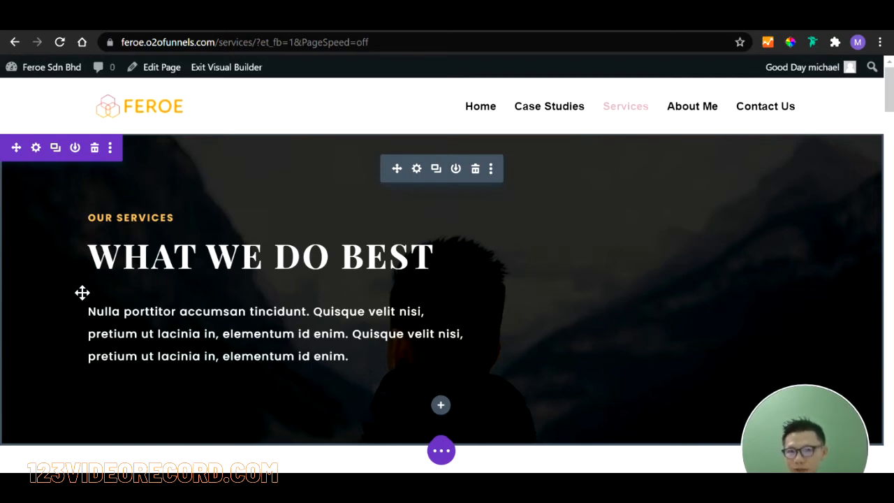
pyautogui.scroll(-5, 80, 307)
pyautogui.scroll(1, 495, 254)
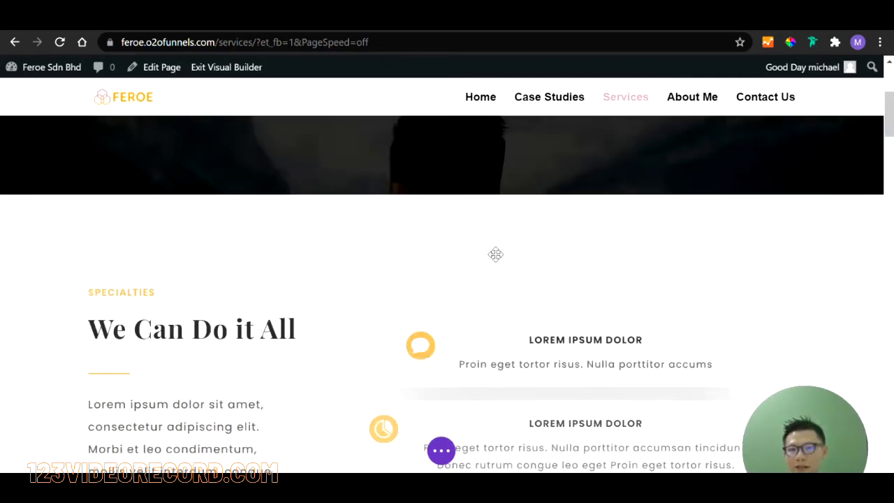
# - Examine the icon choices in the settings of the cloud-icon blurb beside We Can Do it All, then save and close the settings
pyautogui.scroll(3, 496, 254)
pyautogui.scroll(-8, 543, 251)
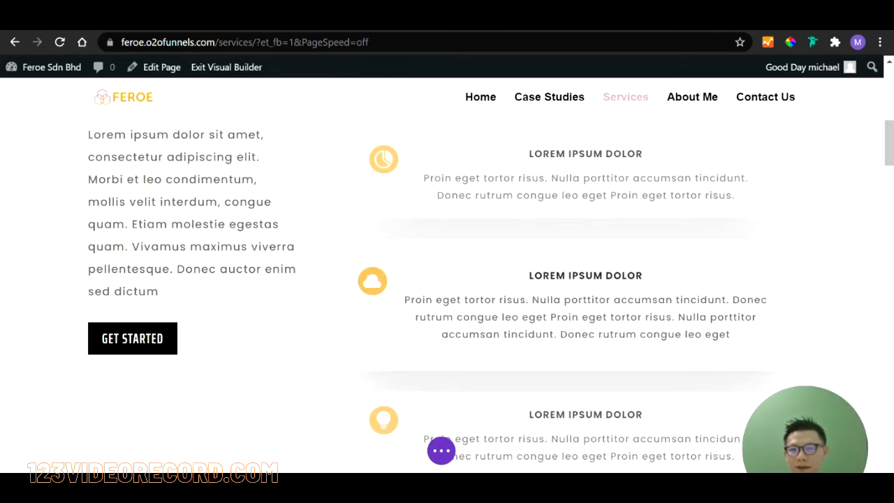
pyautogui.scroll(-4, 771, 255)
pyautogui.scroll(4, 770, 254)
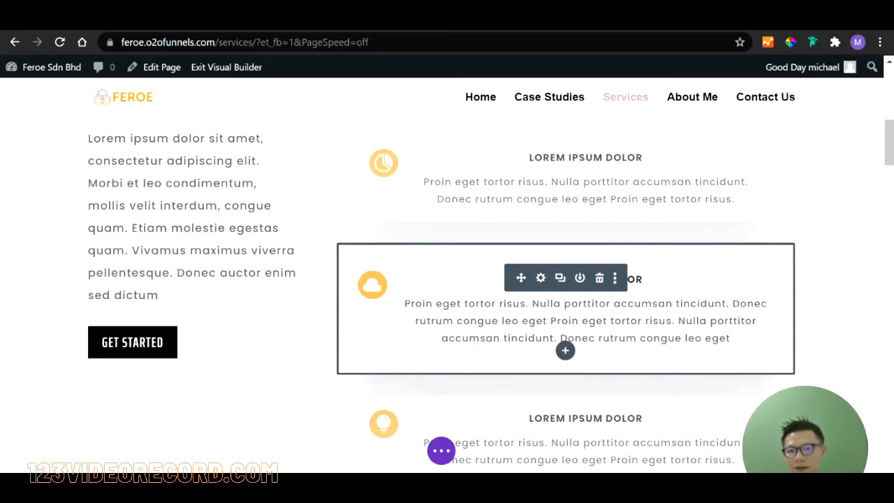
pyautogui.click(541, 278)
pyautogui.scroll(-5, 573, 291)
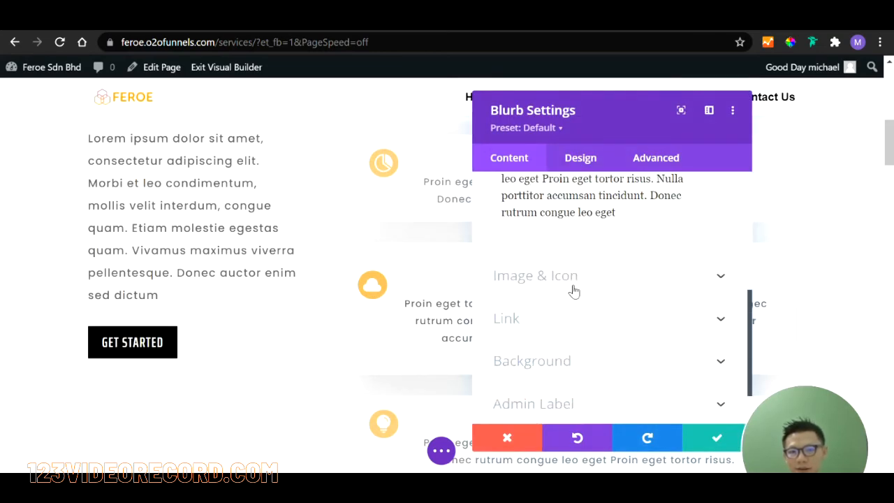
pyautogui.click(563, 280)
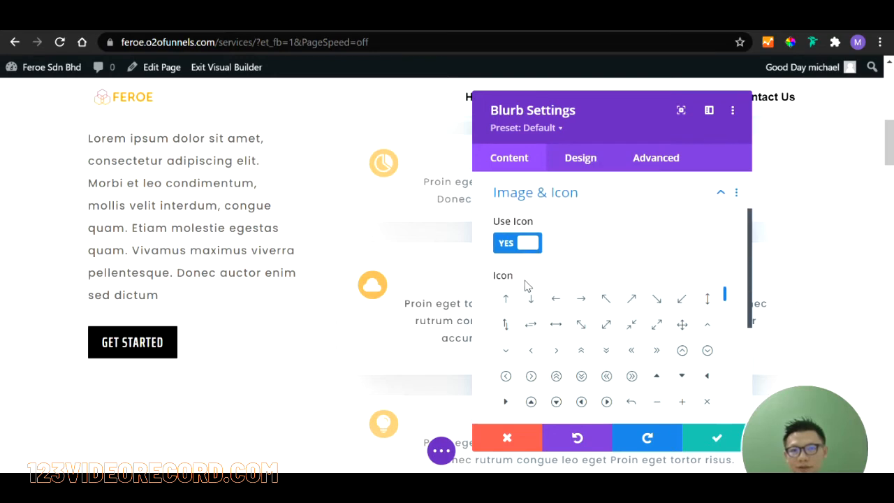
pyautogui.scroll(-3, 545, 285)
pyautogui.scroll(2, 572, 279)
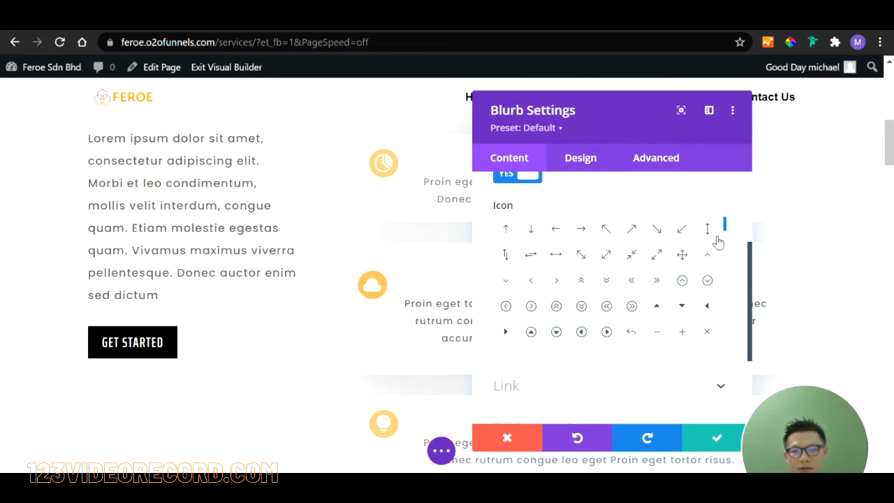
pyautogui.moveTo(725, 234); pyautogui.dragTo(727, 296)
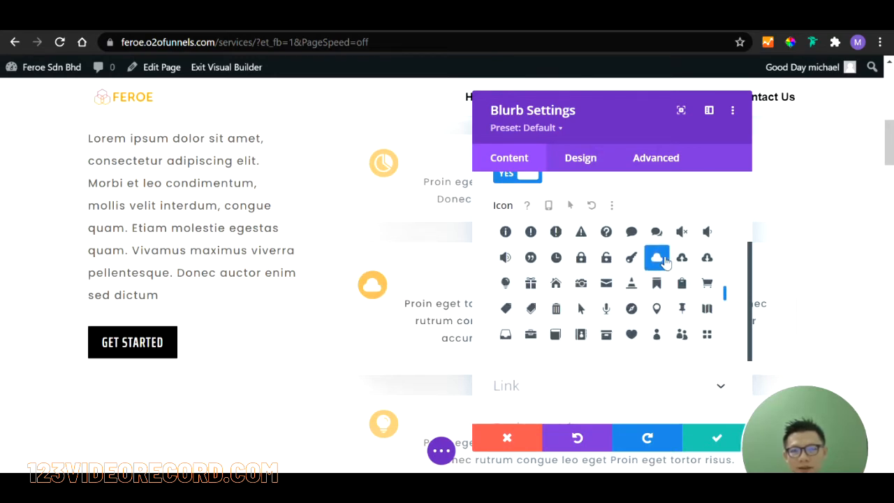
pyautogui.moveTo(602, 135); pyautogui.dragTo(242, 145)
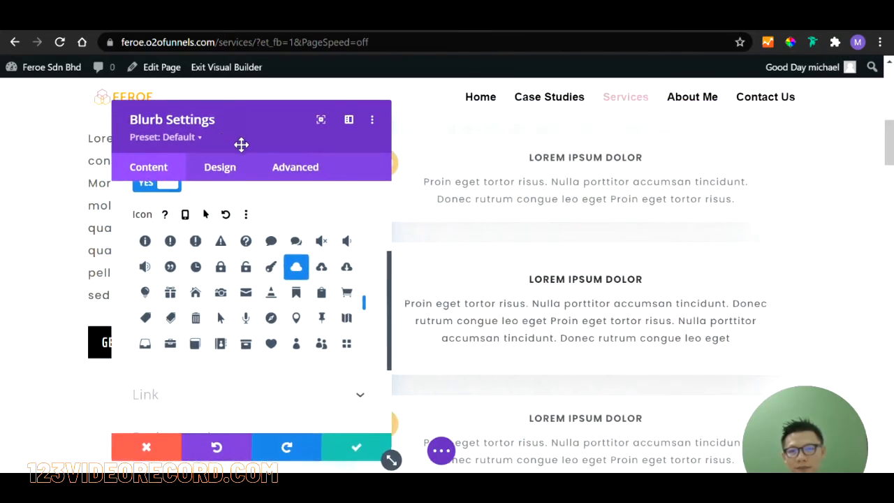
pyautogui.click(358, 447)
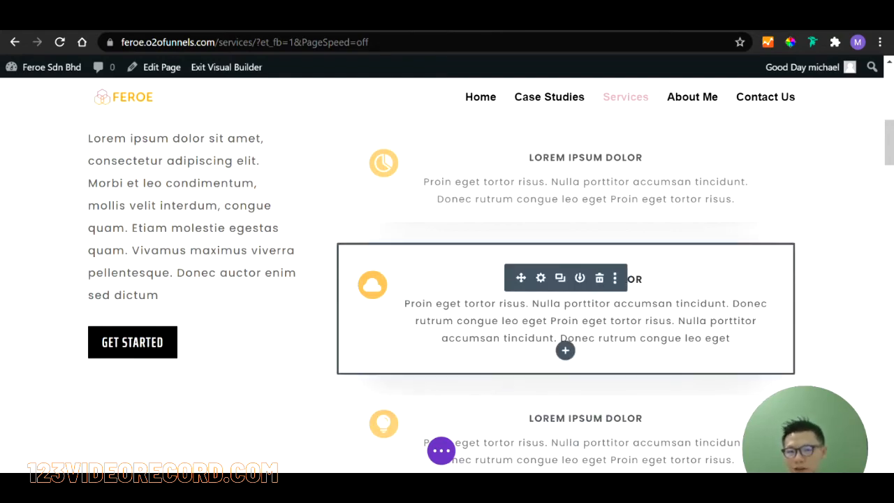
# - Set the cloud-icon blurb's title to "20 Years in Experience"
pyautogui.click(542, 279)
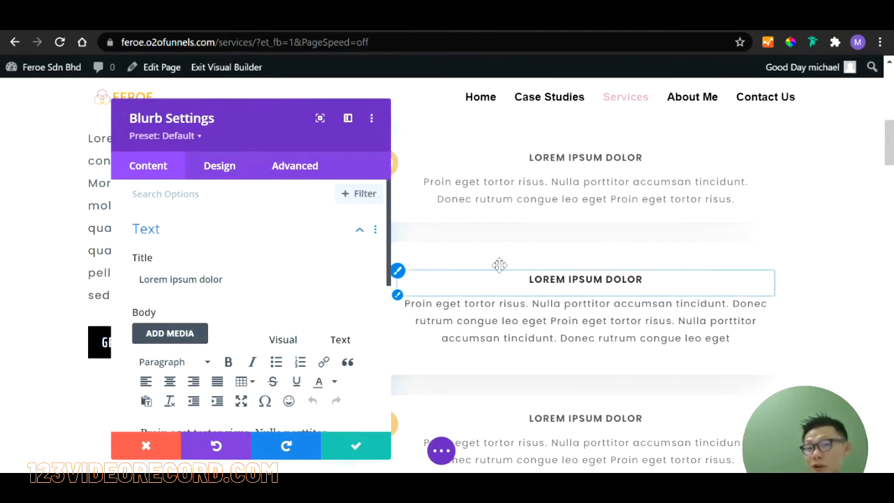
pyautogui.moveTo(262, 131); pyautogui.dragTo(214, 125)
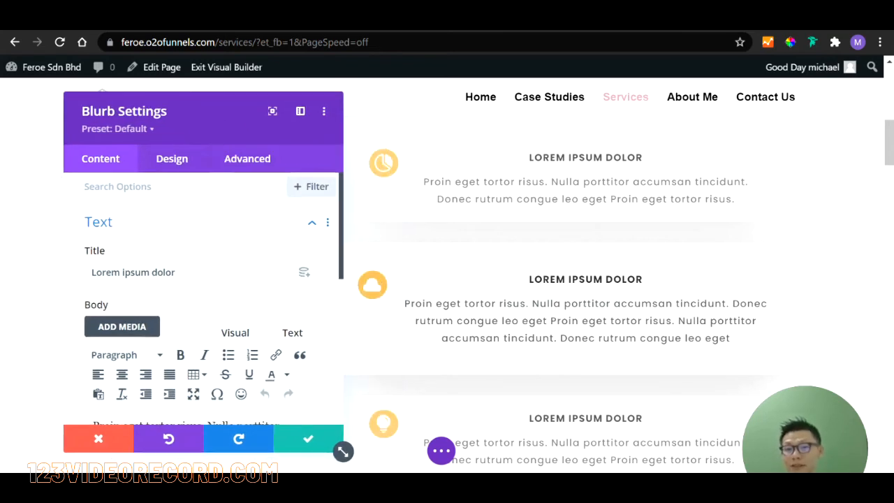
pyautogui.moveTo(178, 273); pyautogui.dragTo(82, 276)
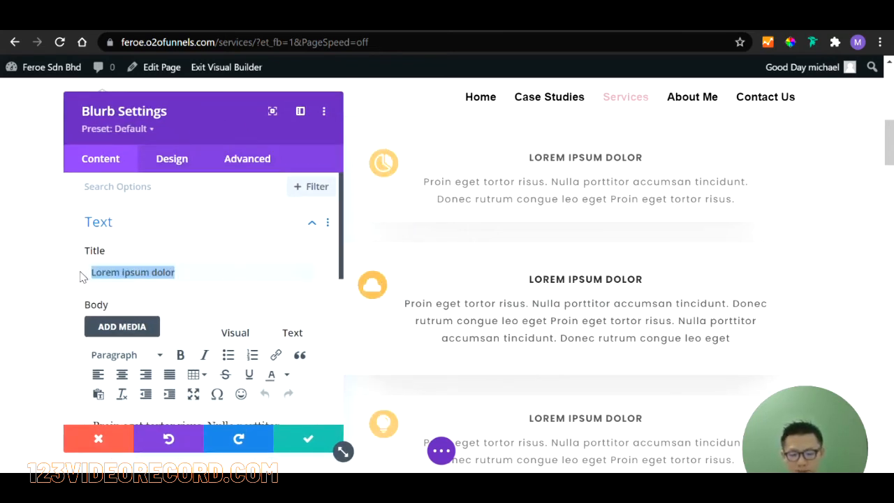
pyautogui.write('20 Year')
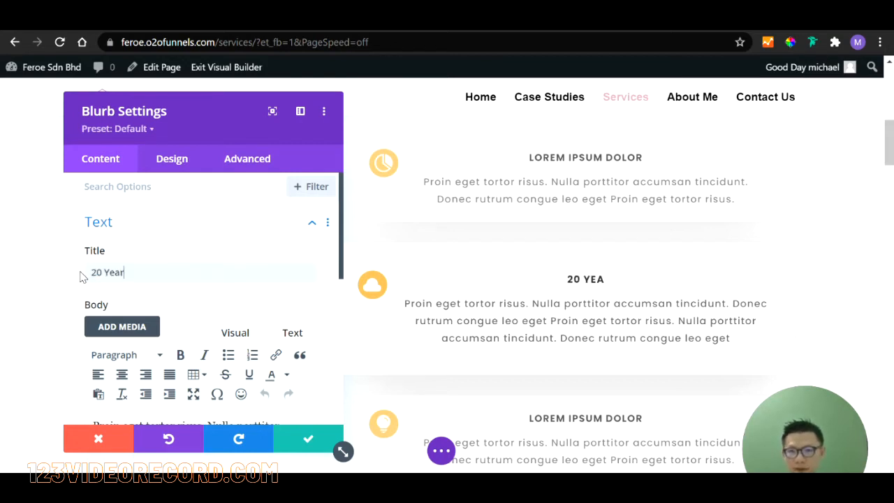
pyautogui.write('s in experience')
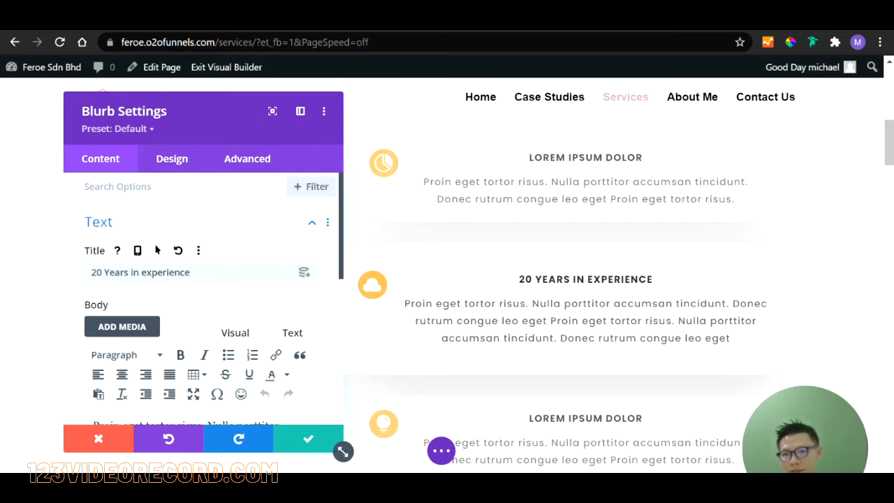
pyautogui.moveTo(190, 272); pyautogui.dragTo(147, 272)
pyautogui.click(147, 272)
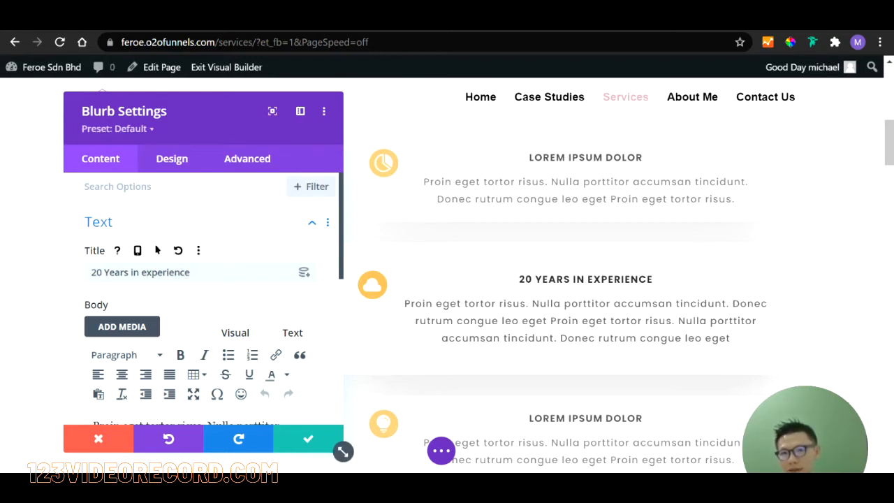
pyautogui.press('BackSpace')
pyautogui.write('E')
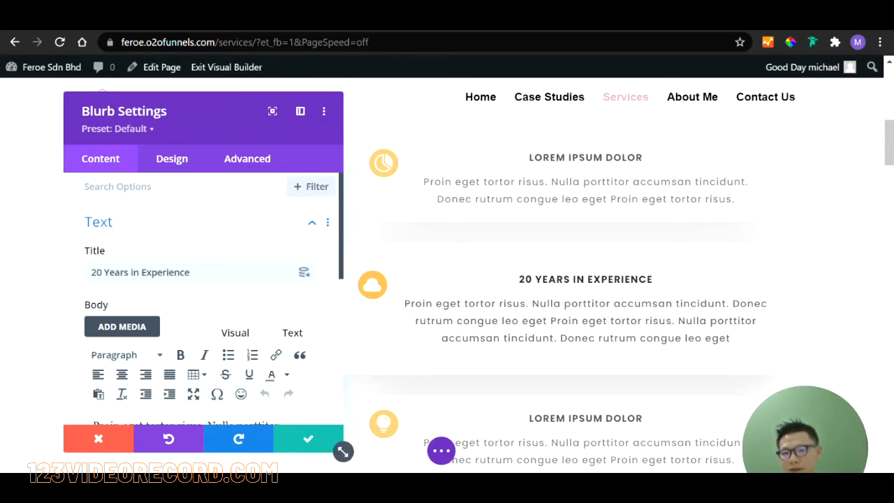
# - Check the heading level help in the blurb's title text design, and toggle the uppercase font style off and back on
pyautogui.click(183, 160)
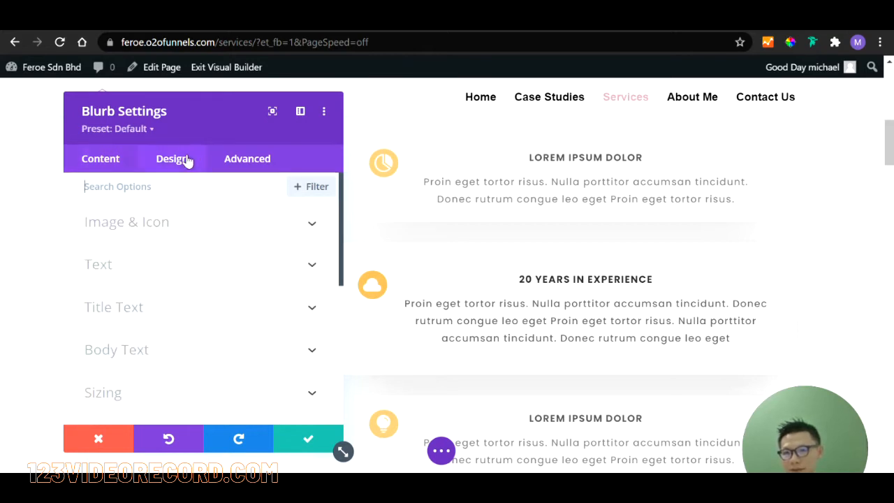
pyautogui.click(127, 315)
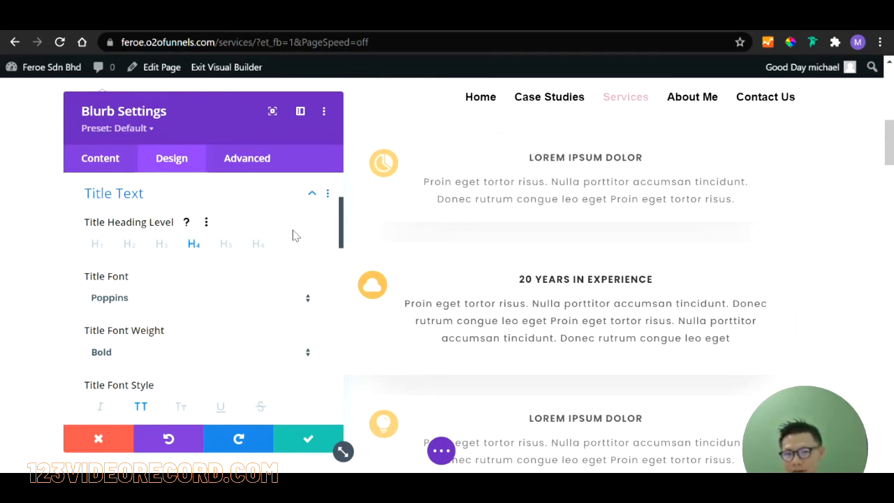
pyautogui.click(190, 223)
pyautogui.click(188, 224)
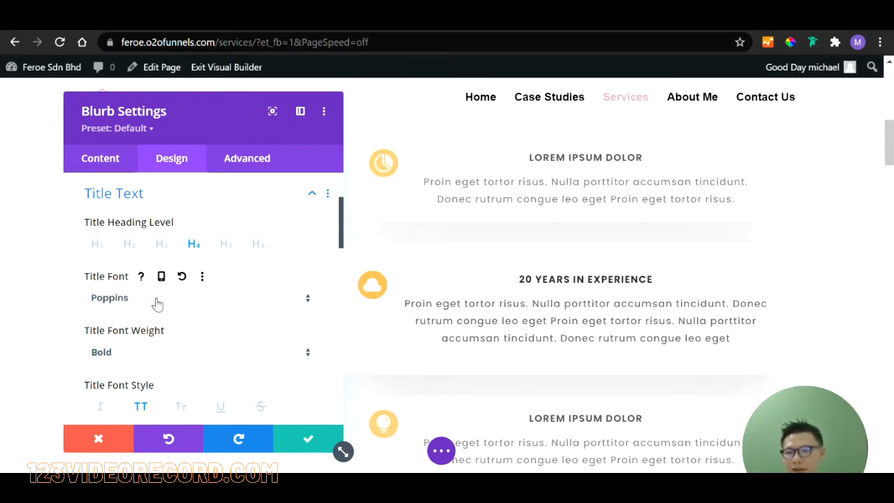
pyautogui.scroll(-3, 154, 303)
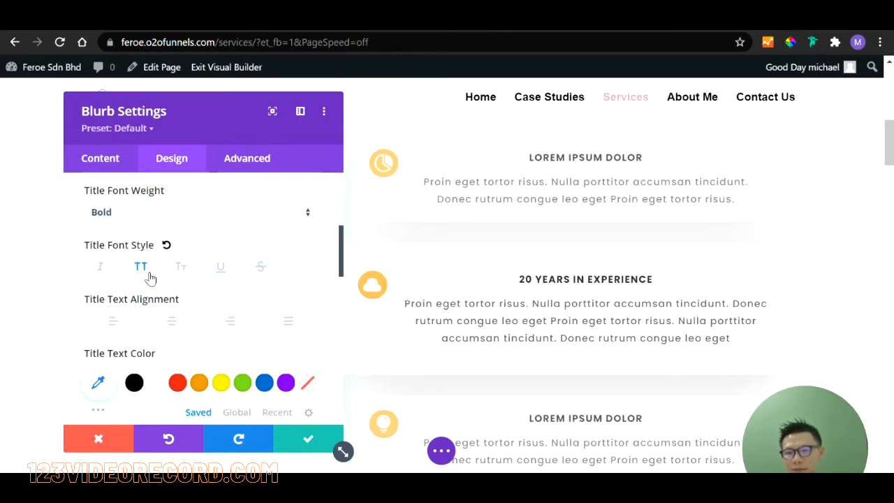
pyautogui.click(150, 275)
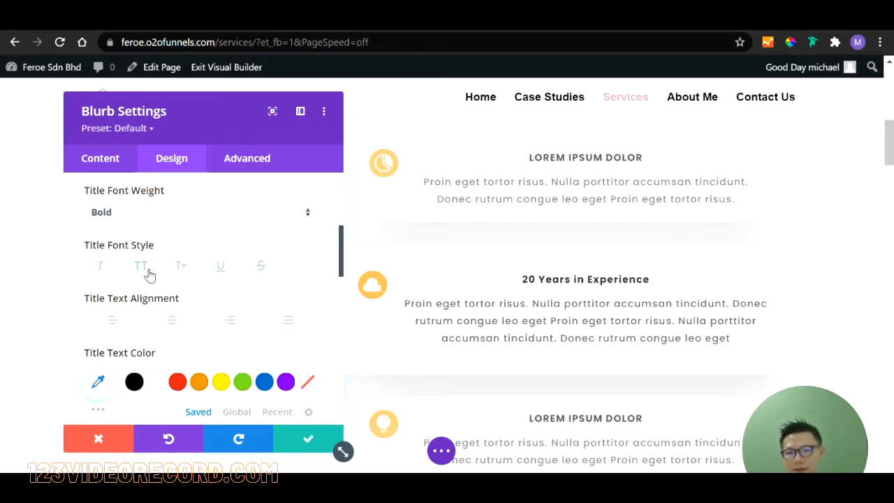
pyautogui.click(142, 267)
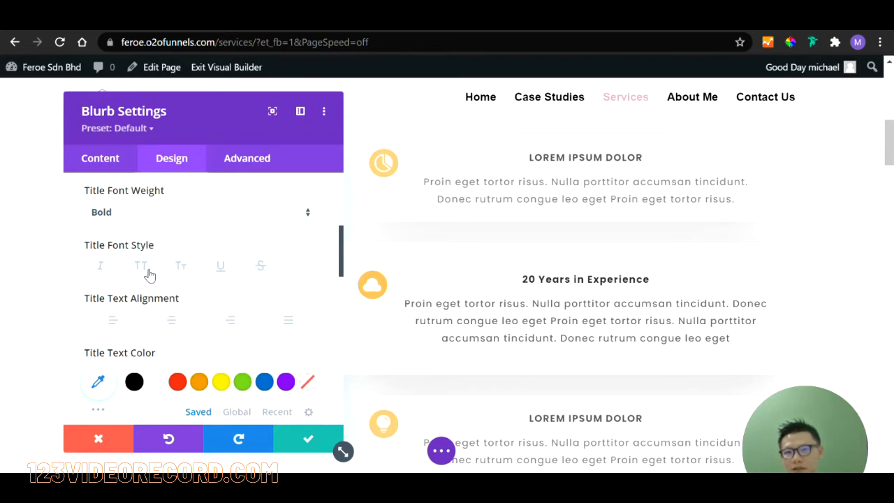
pyautogui.click(145, 271)
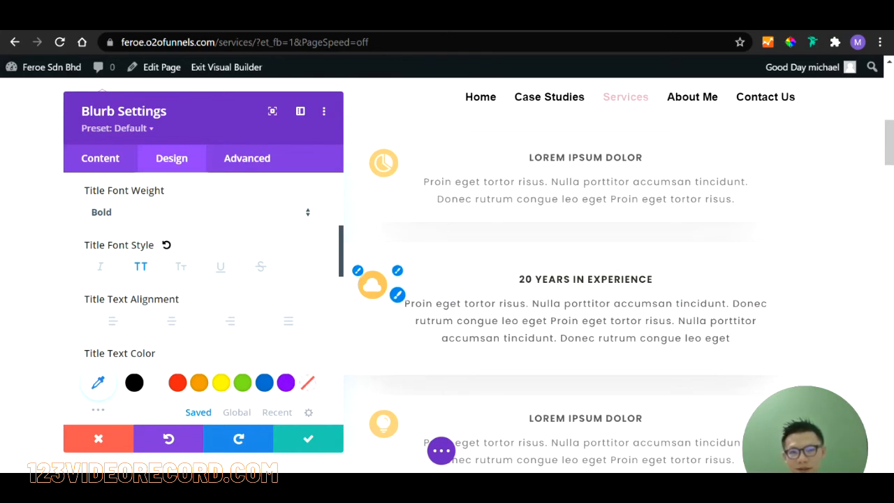
# - Replace the blurb's body text with "Oh we're so good bcos of the 20 years in experience.. no one can beat us... :)"
pyautogui.click(109, 160)
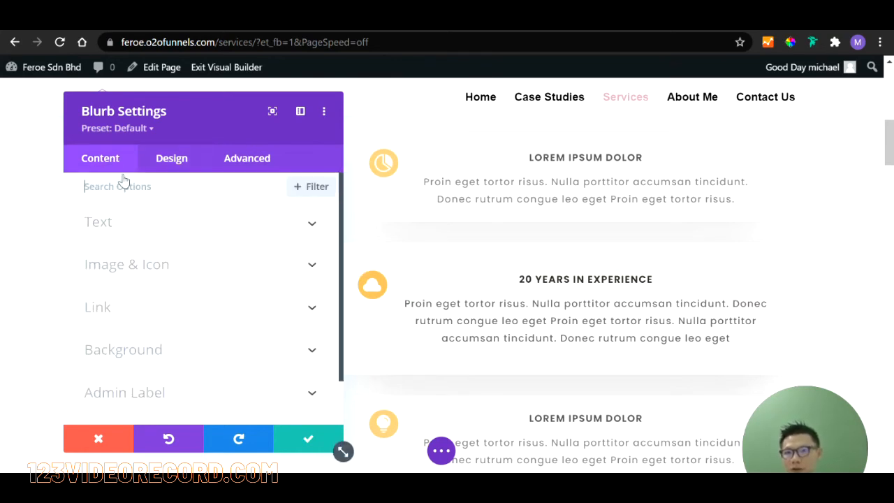
pyautogui.click(135, 222)
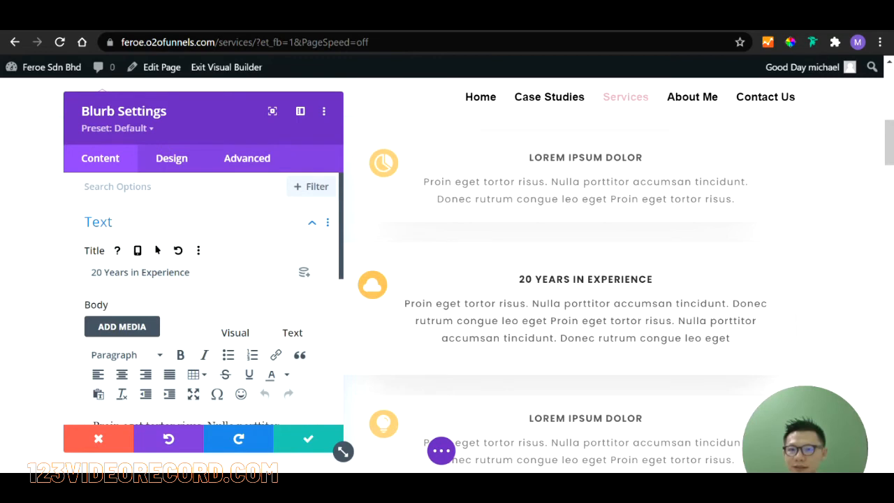
pyautogui.scroll(-2, 157, 250)
pyautogui.moveTo(208, 353); pyautogui.dragTo(68, 276)
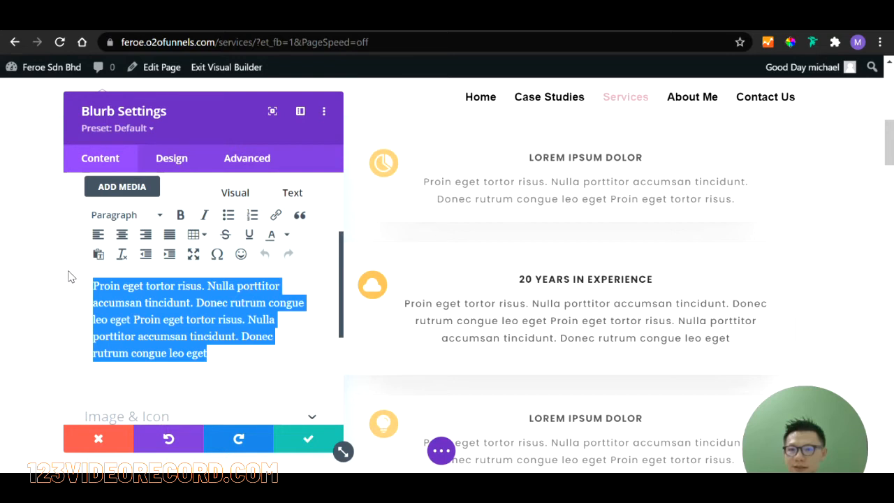
pyautogui.write("Oh we're go")
pyautogui.press('BackSpace')
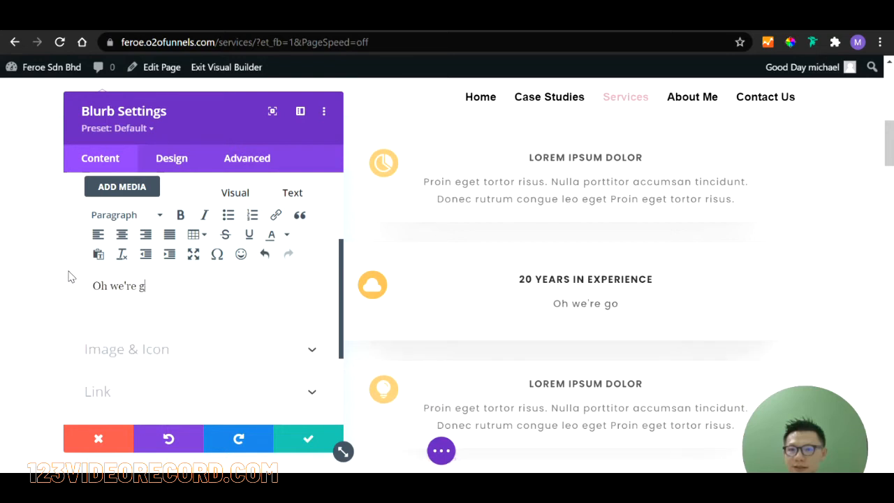
pyautogui.press('BackSpace')
pyautogui.write('so good b')
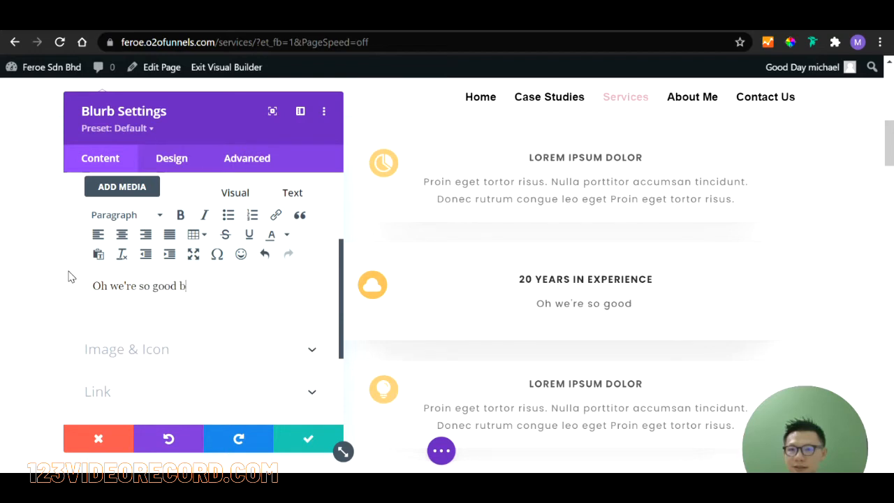
pyautogui.write('cos of the 20 ')
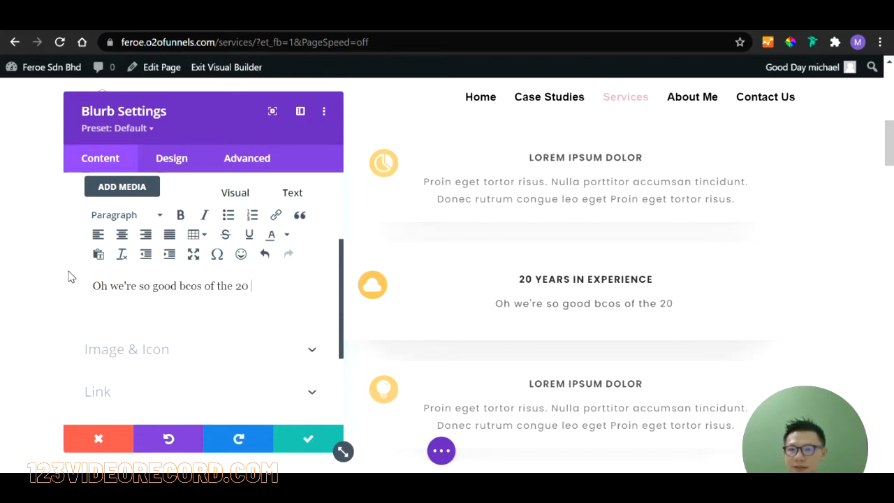
pyautogui.write('years in experience')
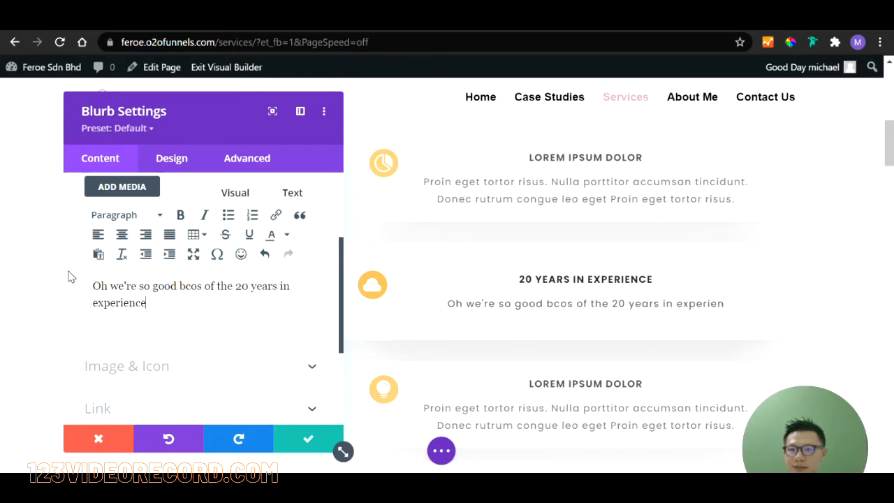
pyautogui.write('.. no one can b')
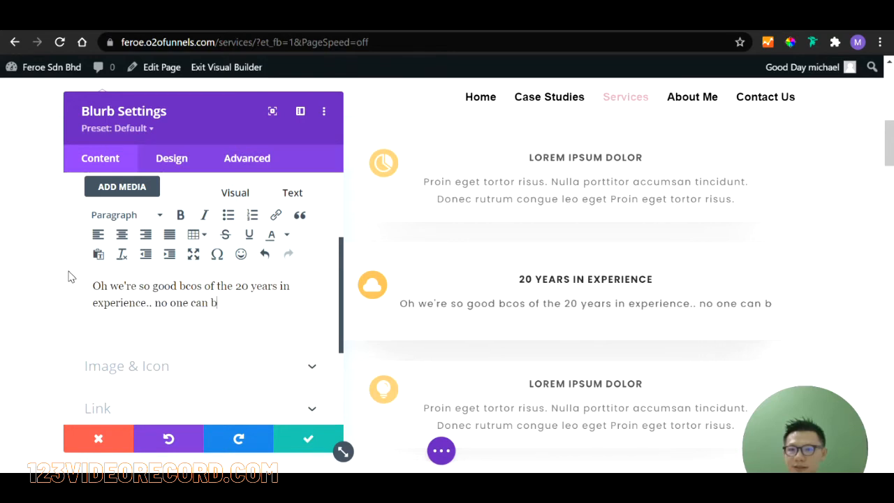
pyautogui.write('eat us...')
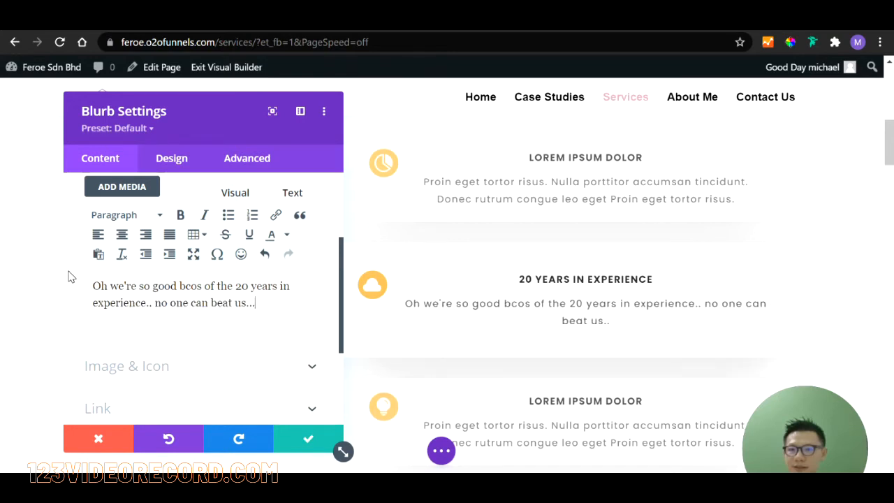
pyautogui.write(' :)')
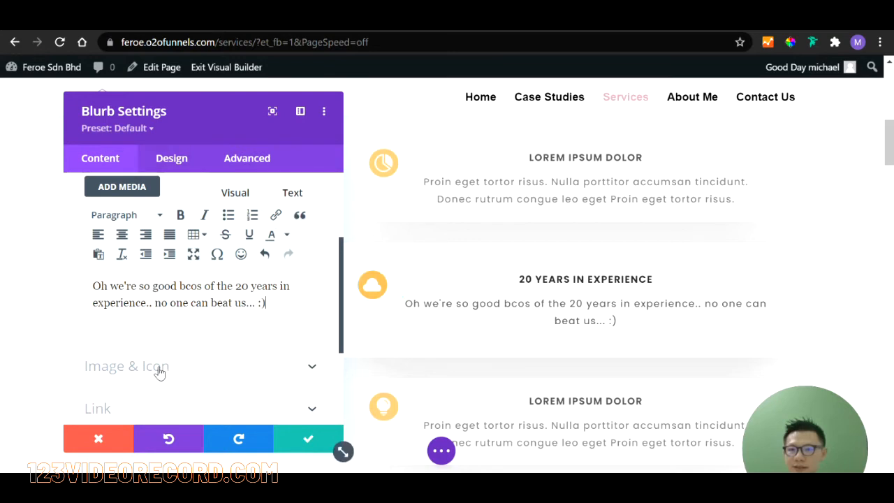
# - Change the icon of the 20 Years in Experience blurb from the cloud to the double-gear icon
pyautogui.click(130, 372)
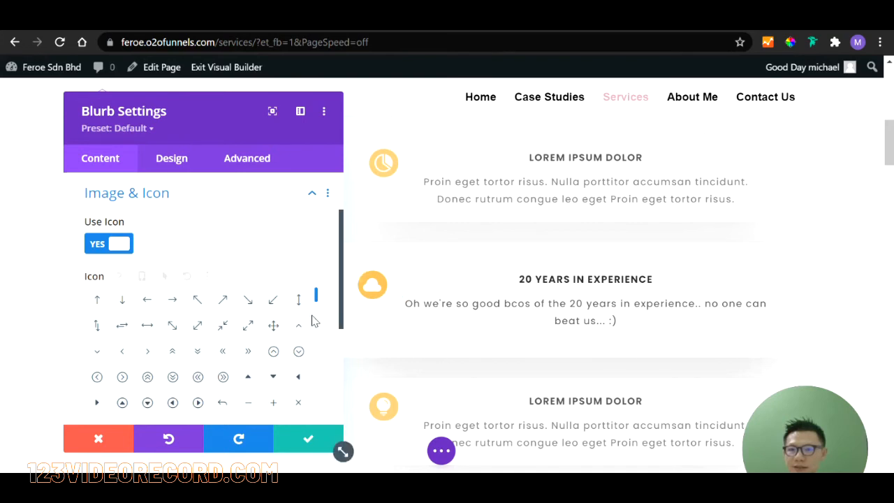
pyautogui.moveTo(318, 299); pyautogui.dragTo(320, 327)
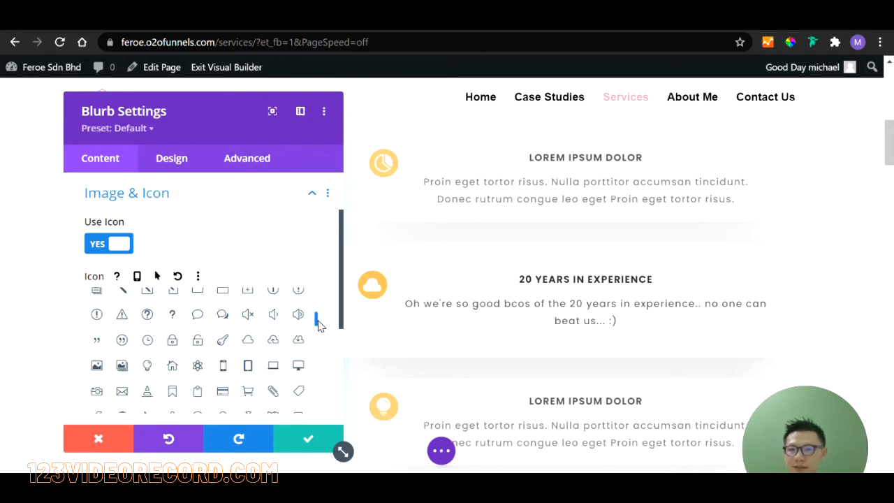
pyautogui.moveTo(318, 325); pyautogui.dragTo(319, 337)
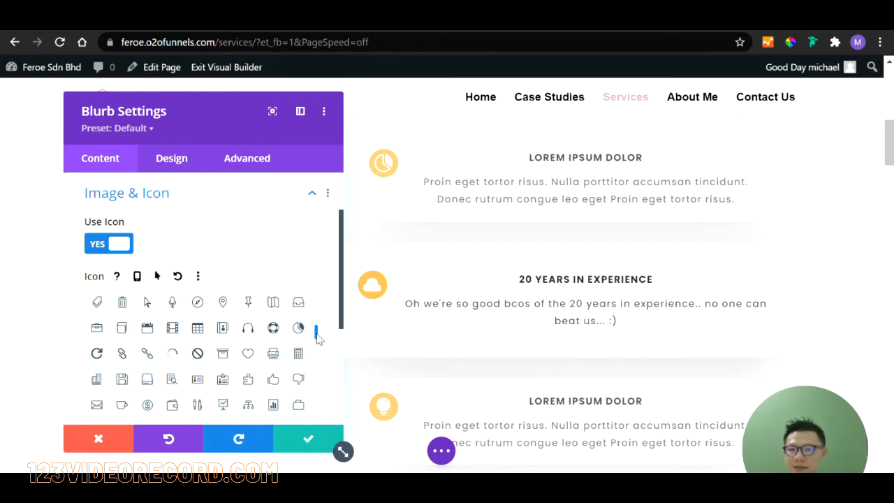
pyautogui.moveTo(318, 337); pyautogui.dragTo(318, 348)
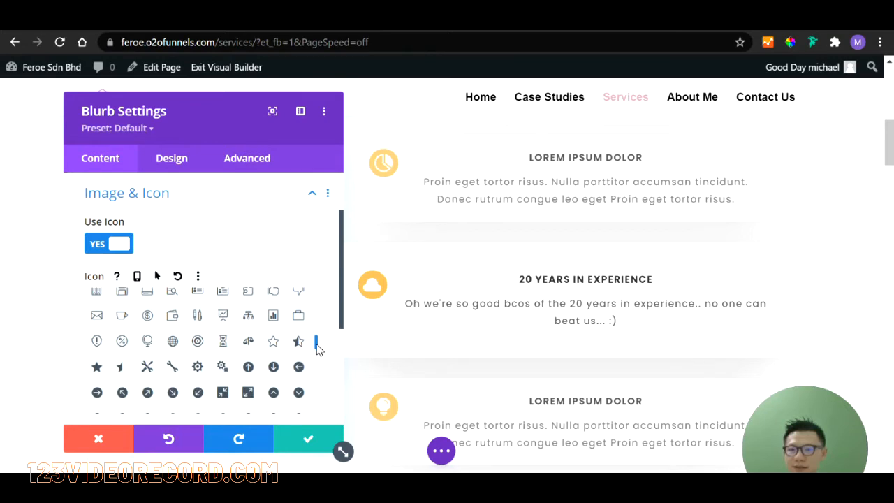
pyautogui.click(224, 369)
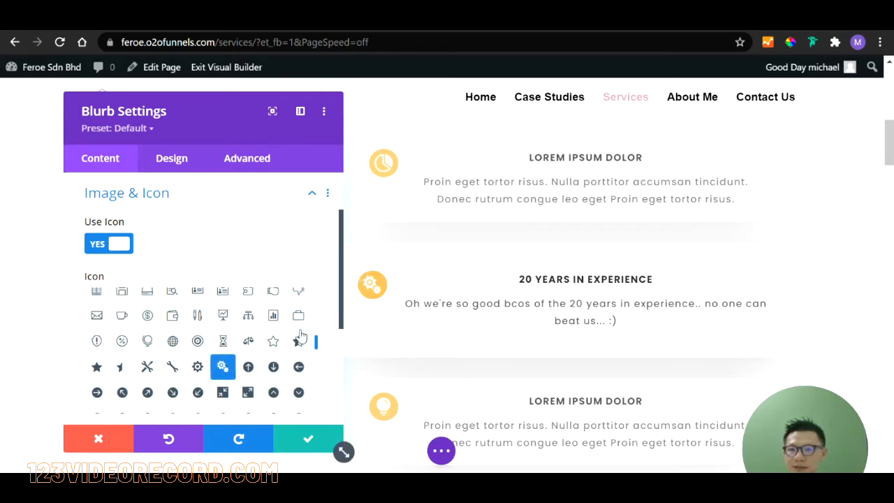
pyautogui.moveTo(317, 344); pyautogui.dragTo(318, 360)
pyautogui.scroll(2, 305, 272)
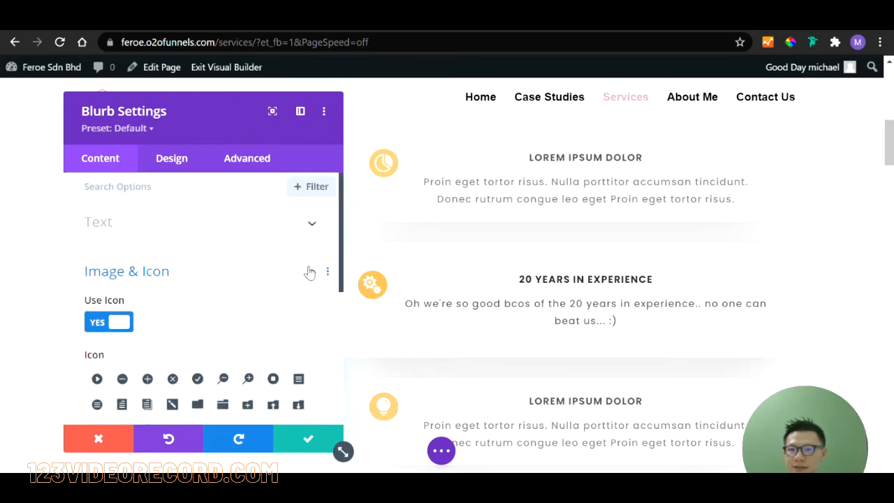
# - Set the icon's circle color to blue #0c71c3 in the 20 Years in Experience blurb's design and save the settings
pyautogui.click(186, 164)
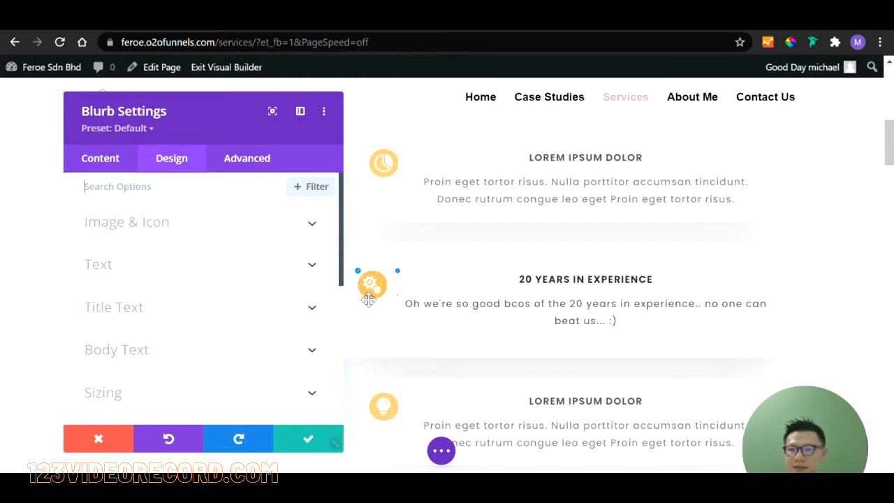
pyautogui.click(185, 230)
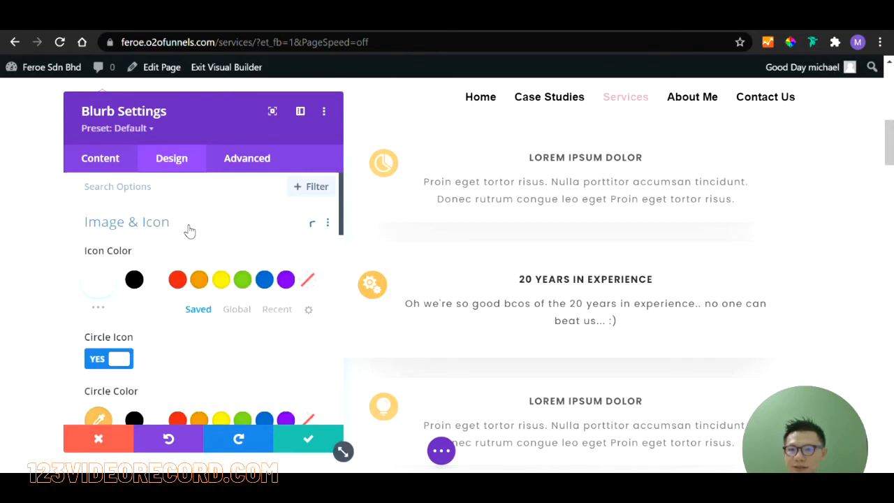
pyautogui.scroll(-1, 173, 313)
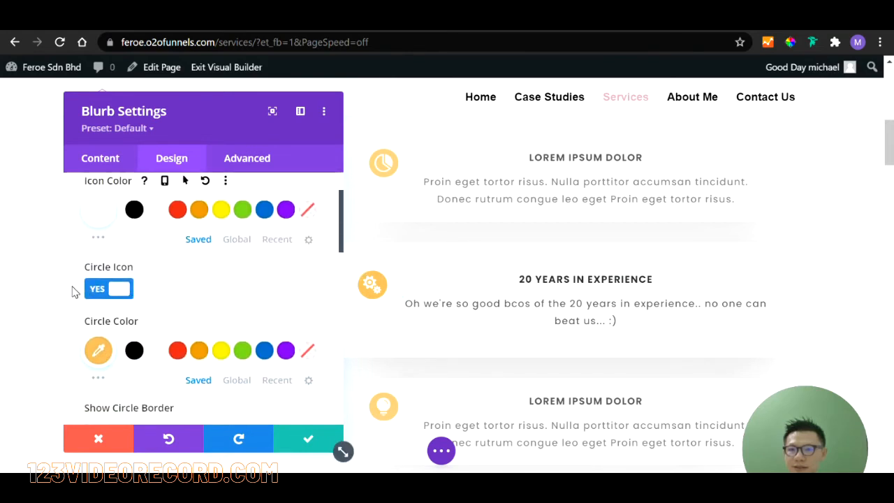
pyautogui.click(183, 357)
pyautogui.click(220, 352)
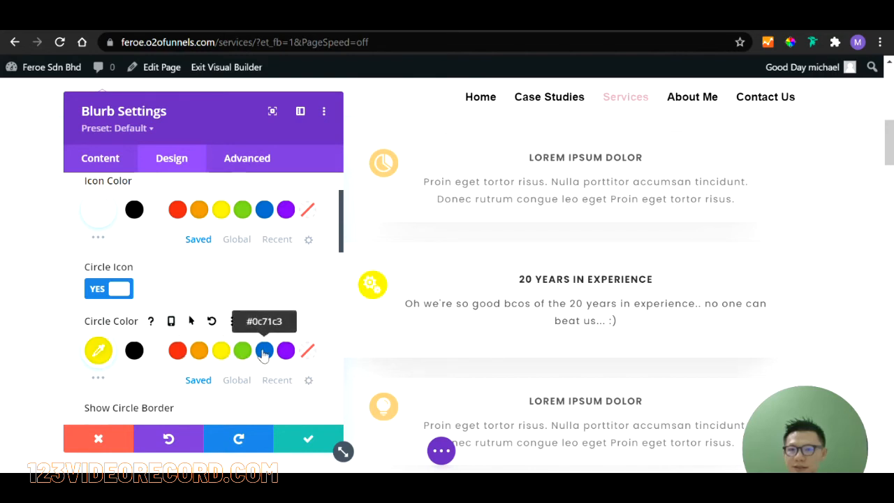
pyautogui.click(264, 353)
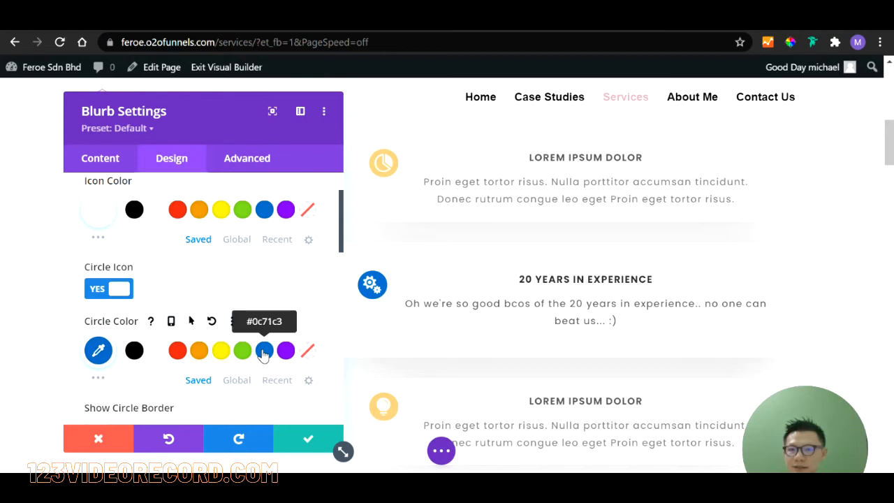
pyautogui.click(310, 439)
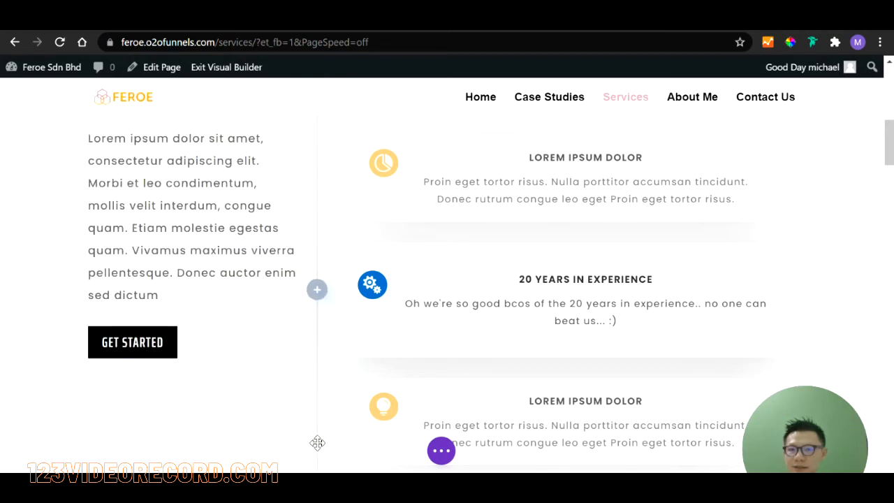
# - Change the Research & Analysis blurb's icon to the circled double down chevron
pyautogui.scroll(-3, 864, 328)
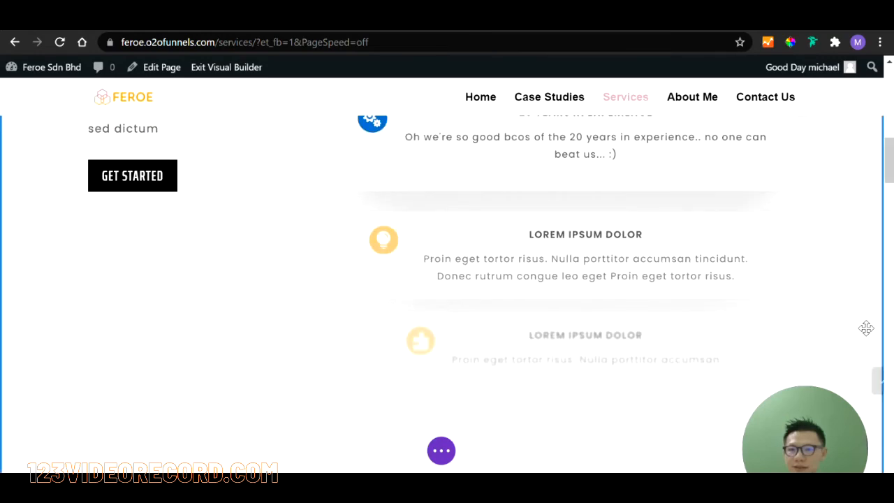
pyautogui.scroll(8, 868, 325)
pyautogui.scroll(-3, 870, 325)
pyautogui.scroll(-8, 869, 325)
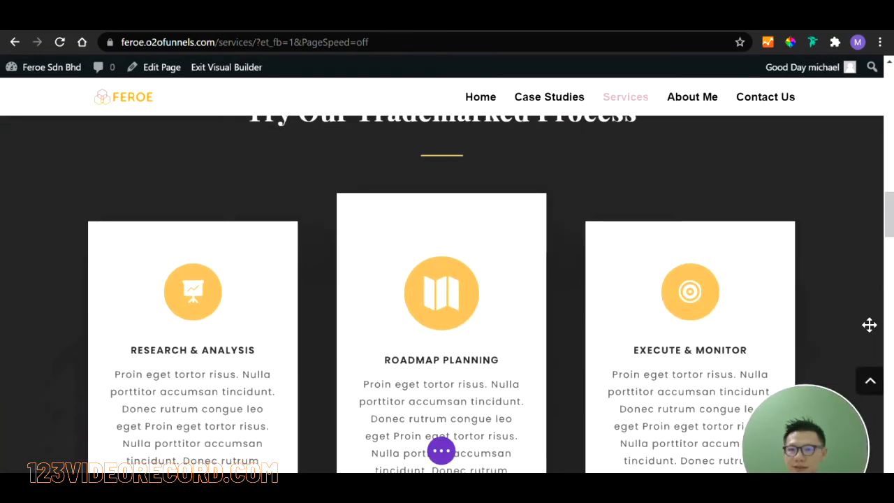
pyautogui.scroll(2, 869, 325)
pyautogui.moveTo(216, 310)
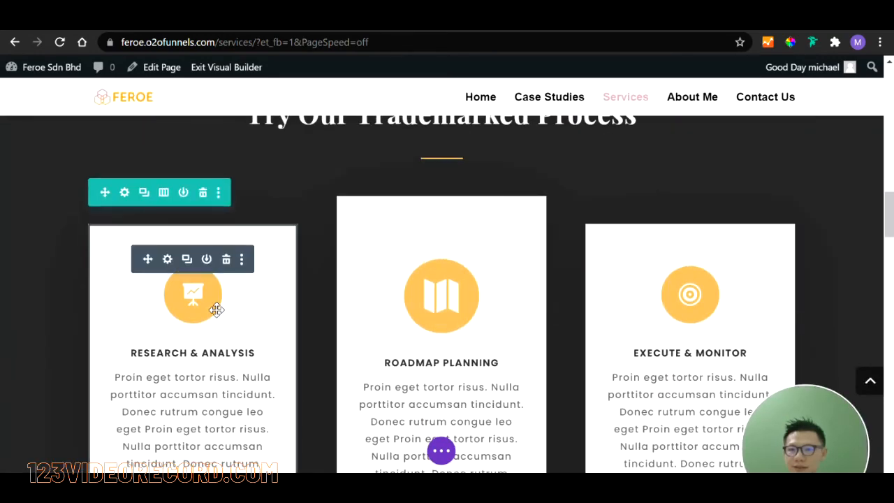
pyautogui.click(168, 260)
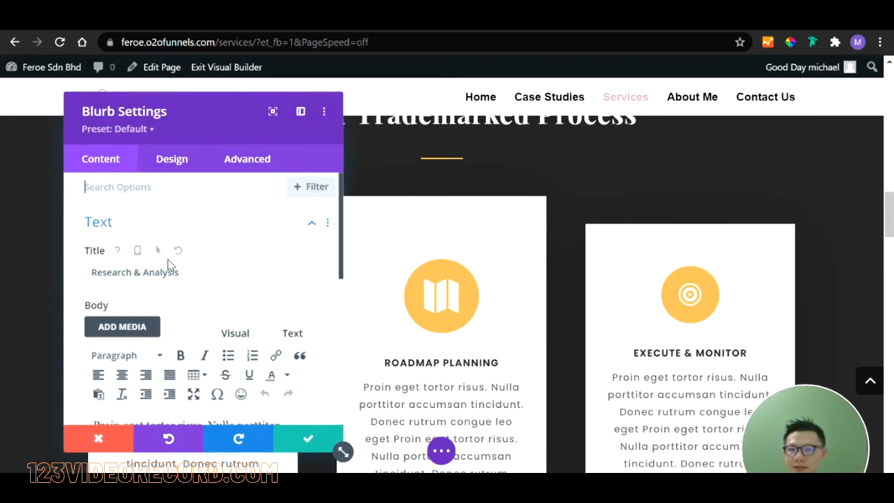
pyautogui.scroll(-5, 161, 248)
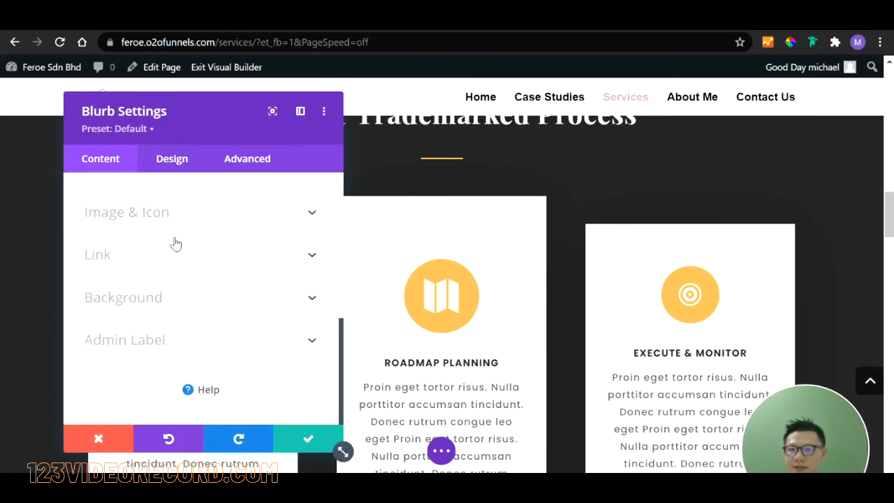
pyautogui.click(176, 214)
pyautogui.moveTo(153, 120); pyautogui.dragTo(489, 151)
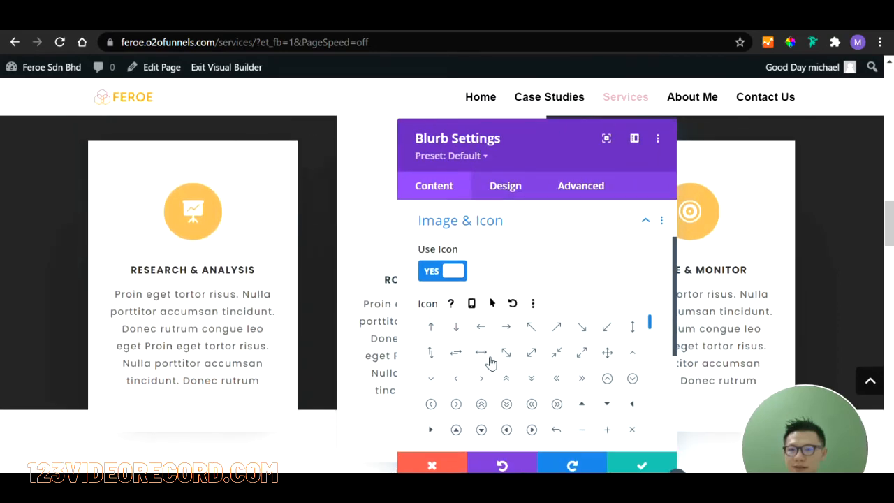
pyautogui.click(507, 406)
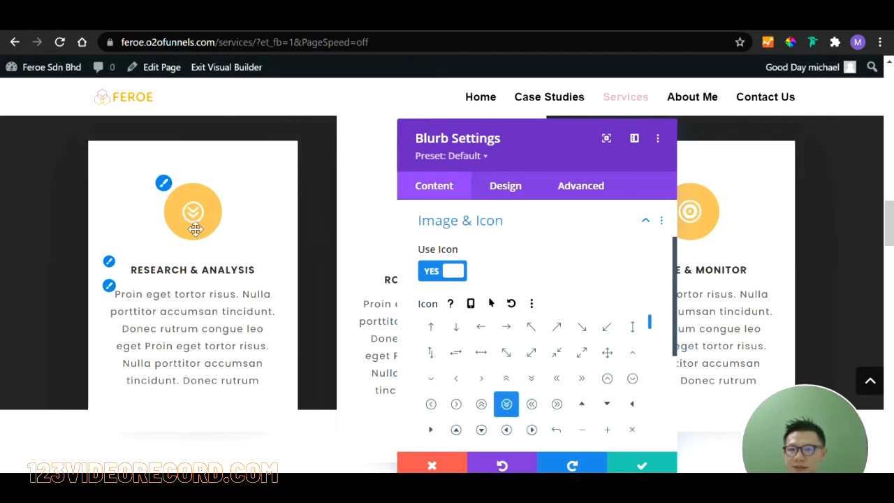
# - Set the Research & Analysis icon's circle color to blue #0c71c3 and save the blurb settings
pyautogui.click(514, 188)
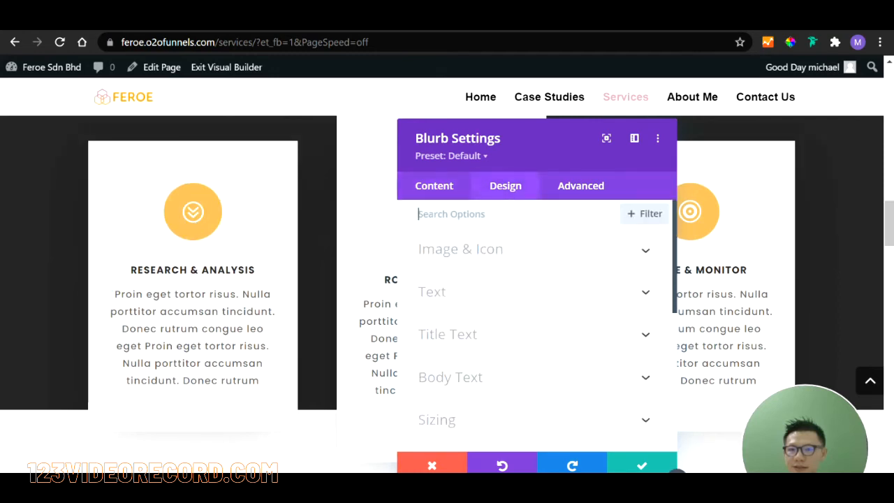
pyautogui.click(495, 249)
pyautogui.scroll(-2, 525, 339)
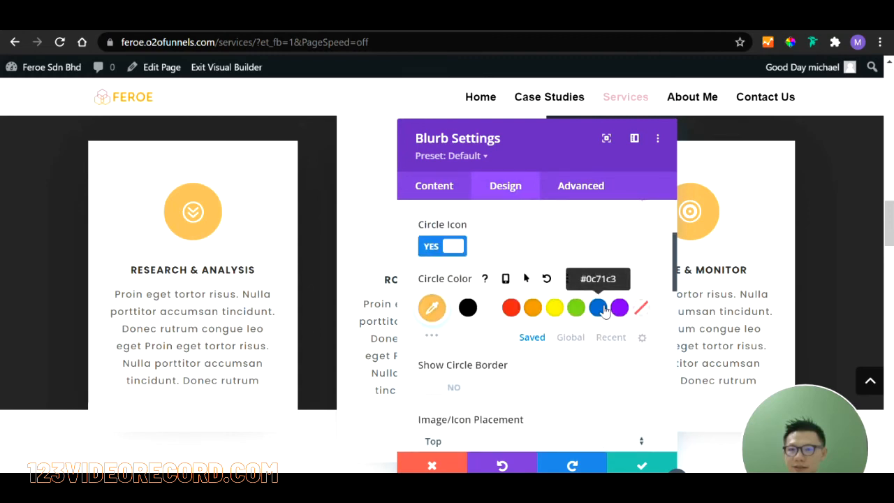
pyautogui.click(602, 309)
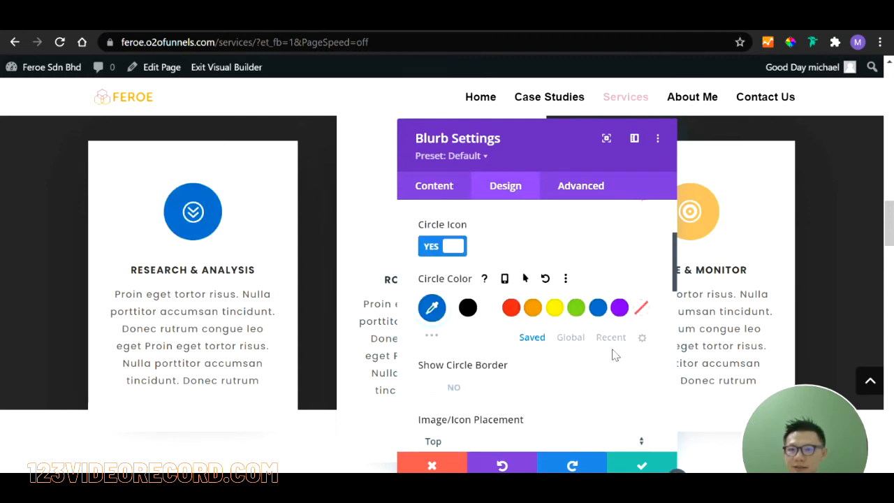
pyautogui.click(642, 466)
# - Open the image picker for the Wire logo in the Clients section and look through the media library
pyautogui.scroll(-2, 559, 328)
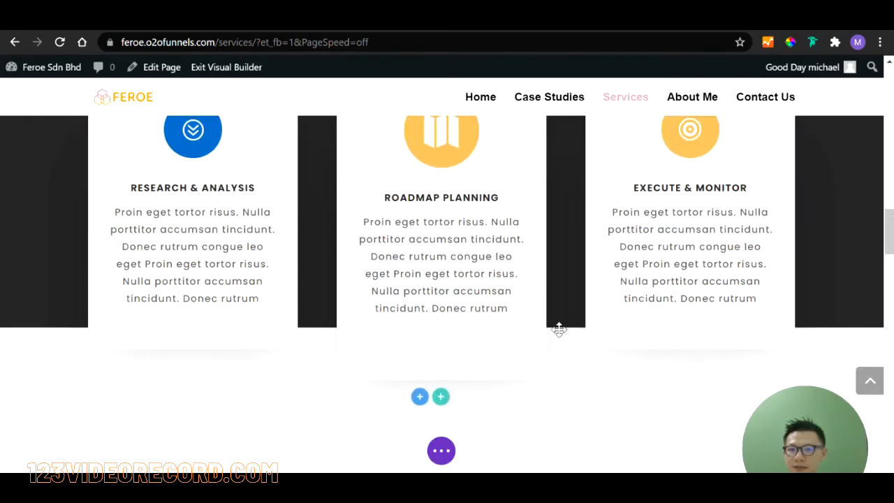
pyautogui.scroll(-8, 328, 333)
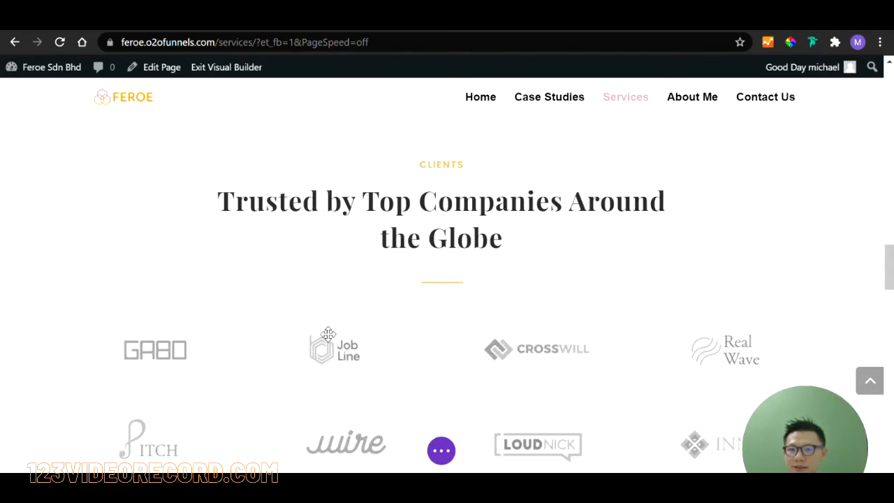
pyautogui.scroll(2, 328, 334)
pyautogui.scroll(-3, 328, 333)
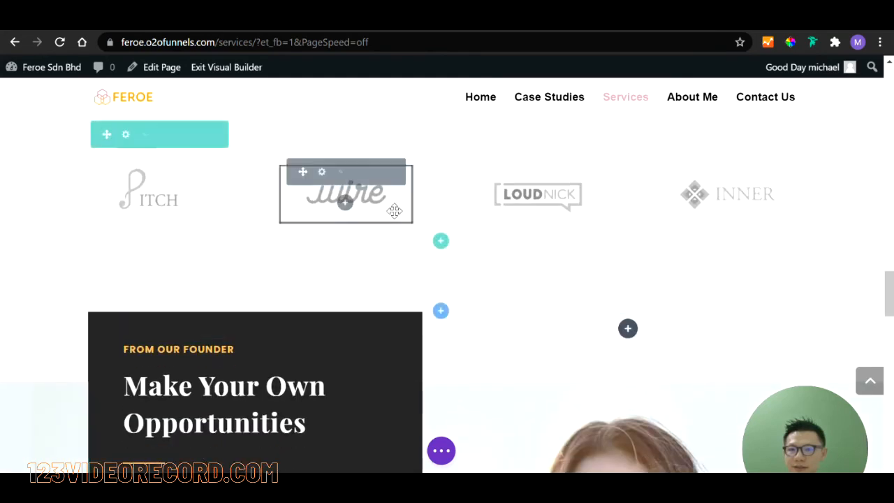
pyautogui.click(322, 171)
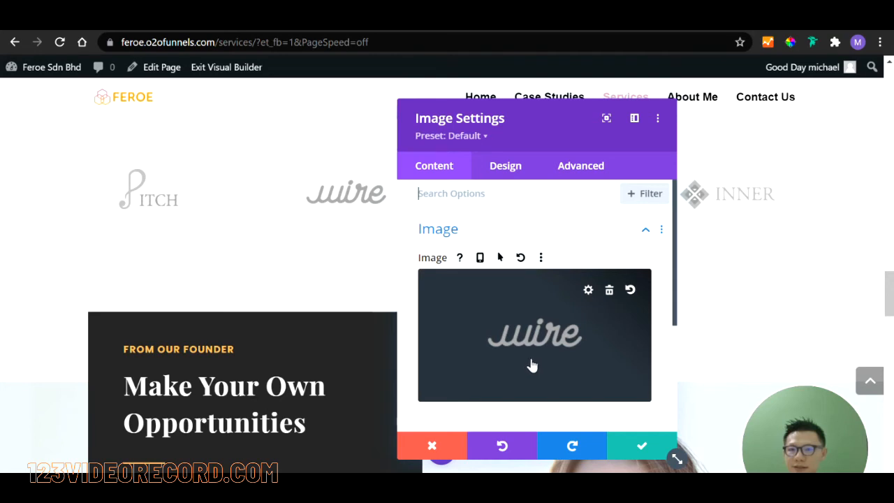
pyautogui.click(555, 340)
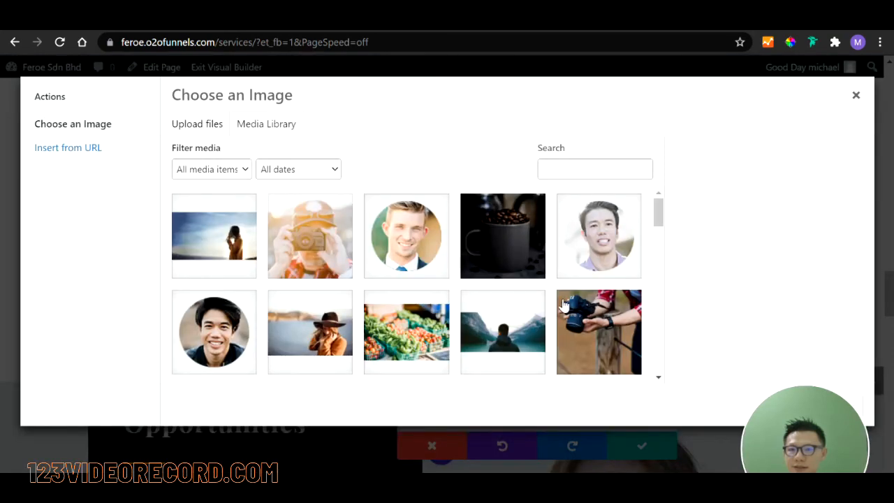
pyautogui.scroll(-5, 563, 307)
pyautogui.scroll(-2, 563, 306)
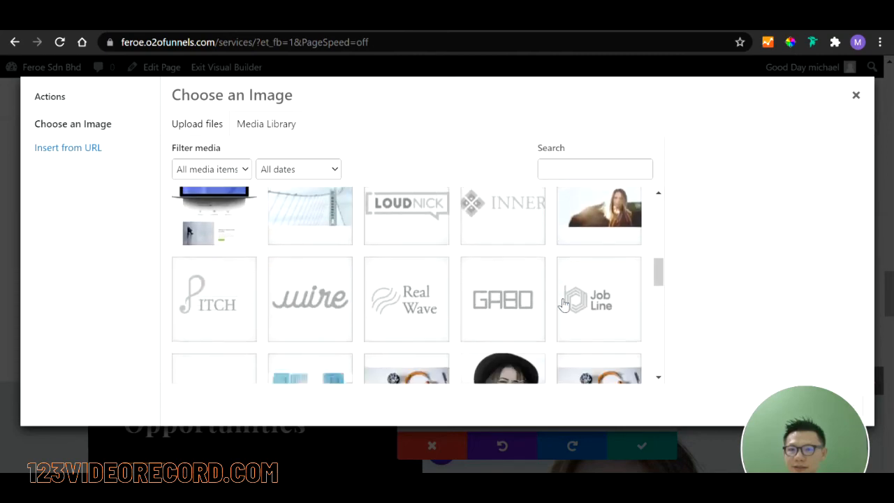
pyautogui.scroll(-4, 563, 306)
pyautogui.scroll(-6, 562, 305)
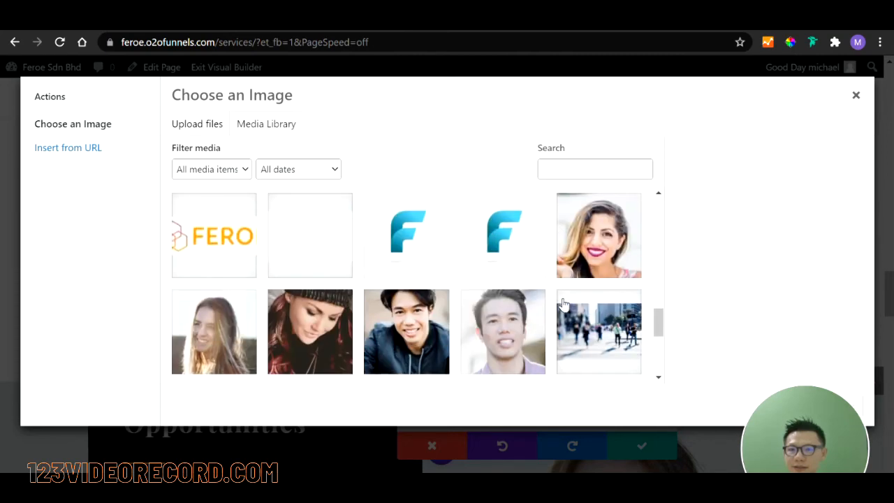
pyautogui.scroll(10, 560, 304)
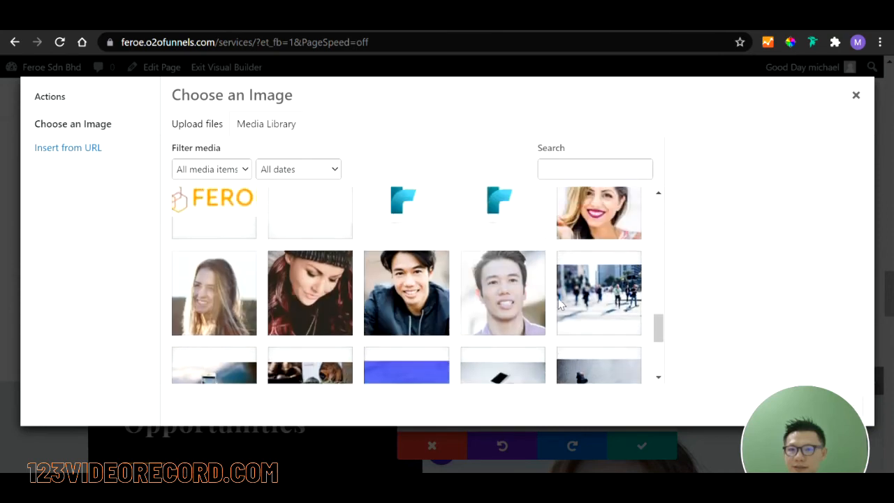
# - Upload the onGline marketing logo logo-400x200, insert it in place of the Wire logo and save the image settings
pyautogui.click(217, 131)
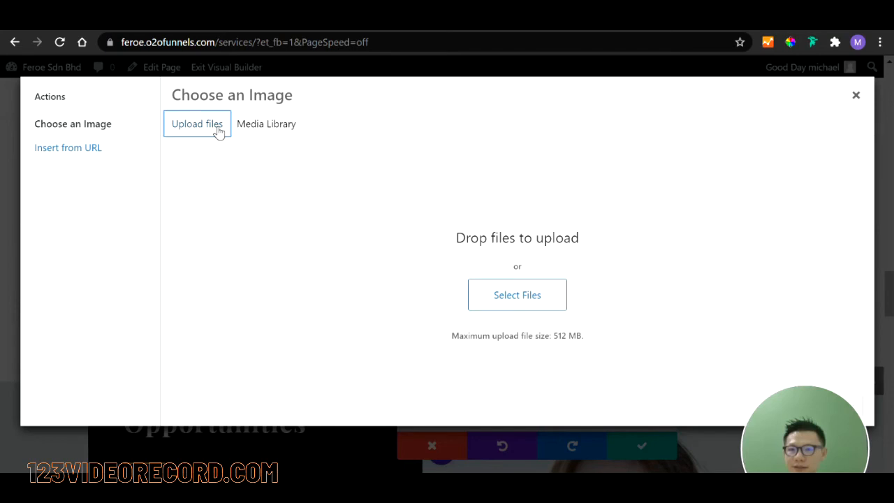
pyautogui.click(266, 126)
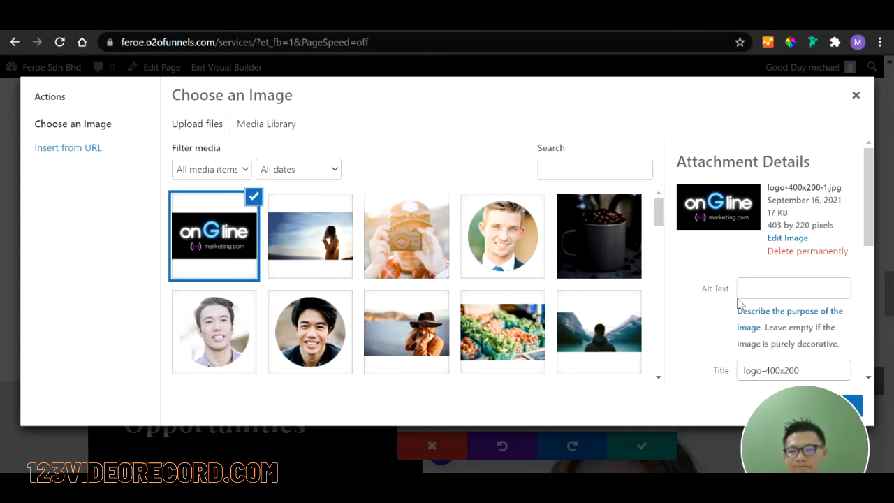
pyautogui.scroll(-2, 738, 300)
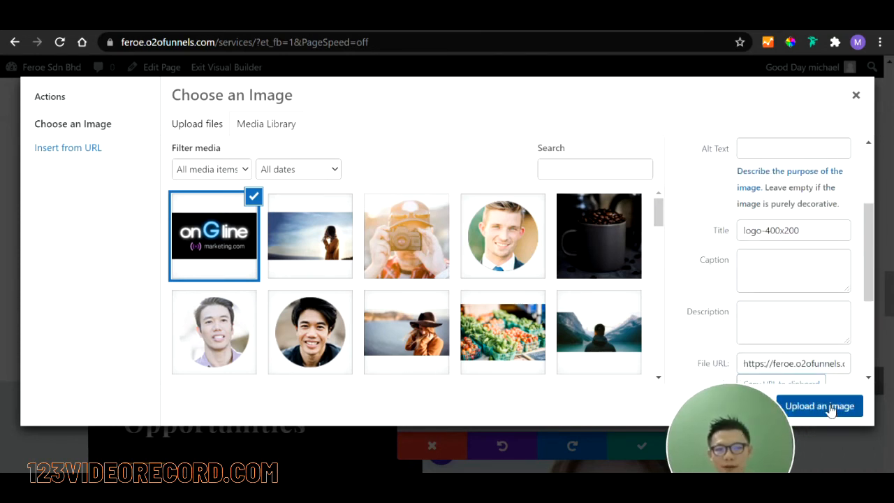
pyautogui.click(817, 405)
pyautogui.moveTo(725, 450); pyautogui.dragTo(804, 461)
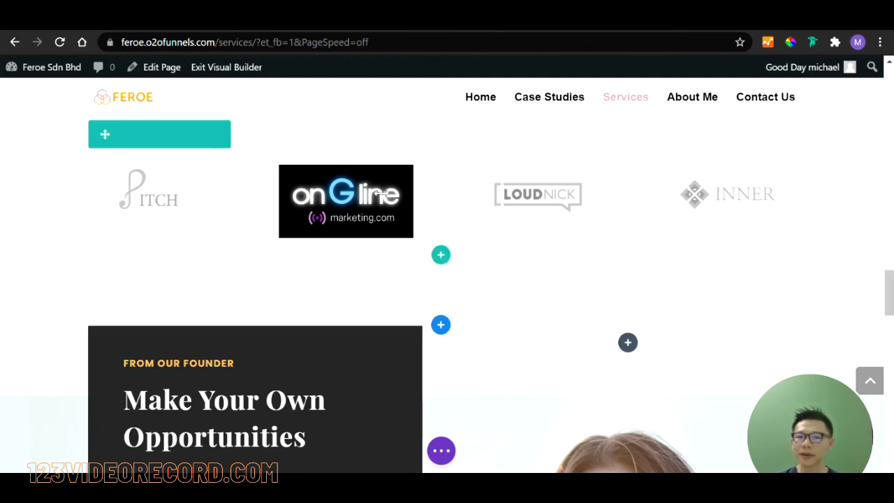
# - Give the onGline marketing logo in the Clients section 10px rounded corners on all four sides
pyautogui.click(325, 174)
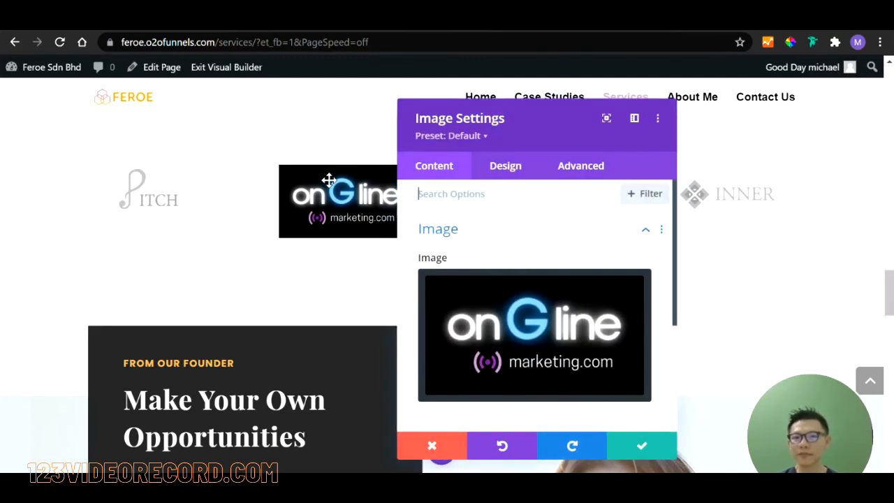
pyautogui.moveTo(542, 131); pyautogui.dragTo(615, 124)
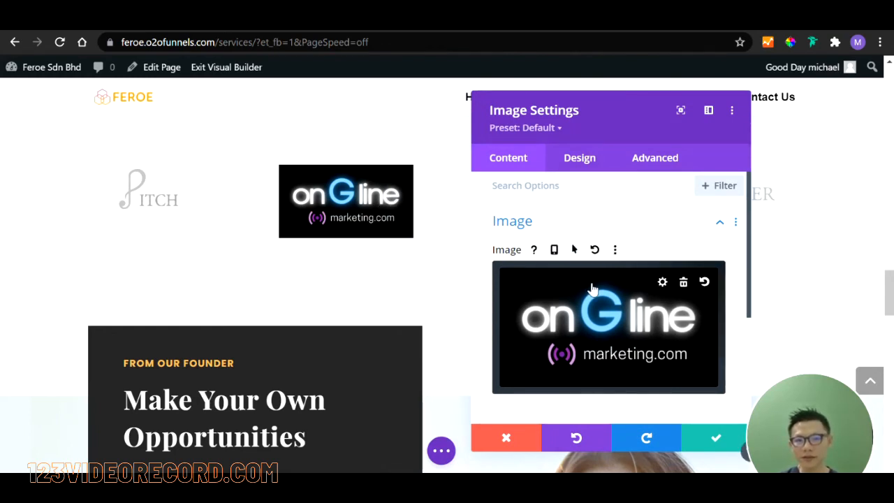
pyautogui.scroll(-3, 592, 289)
pyautogui.scroll(2, 592, 290)
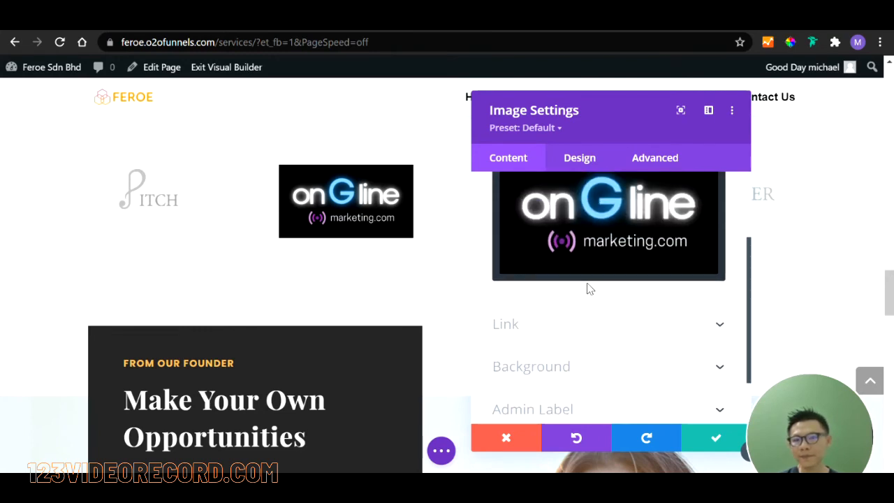
pyautogui.scroll(3, 586, 287)
pyautogui.click(584, 159)
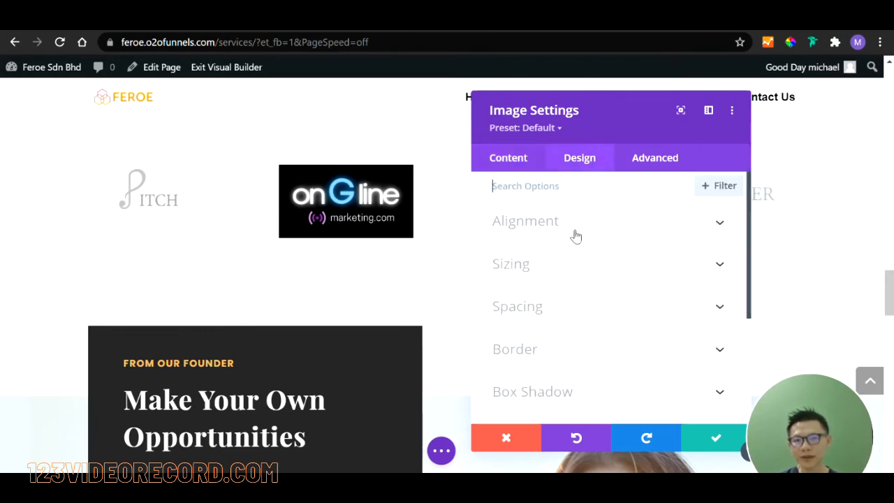
pyautogui.click(546, 350)
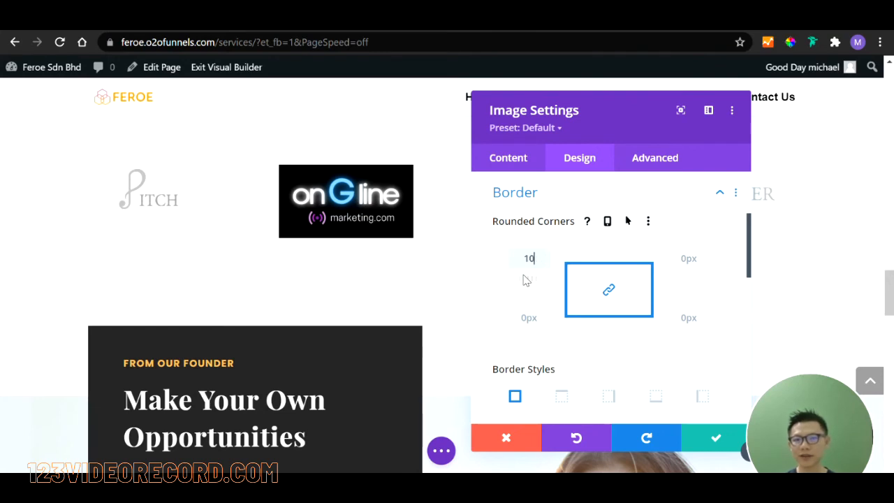
pyautogui.write('10px')
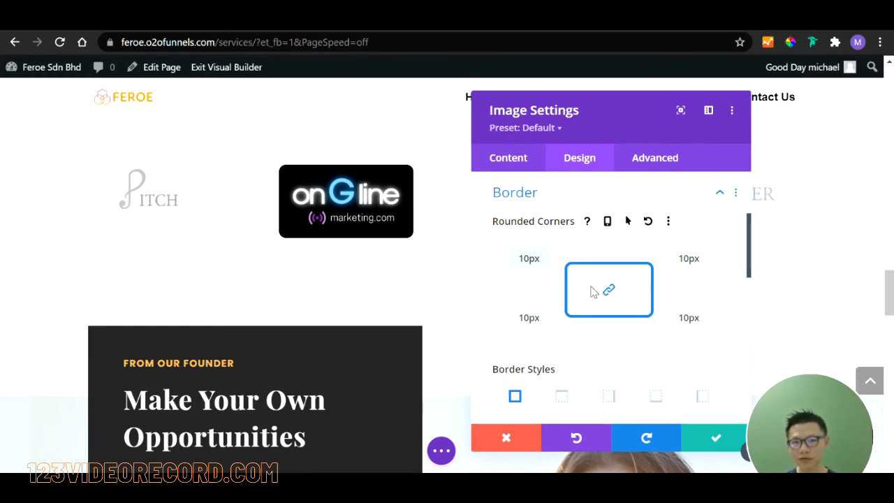
pyautogui.press('Tab')
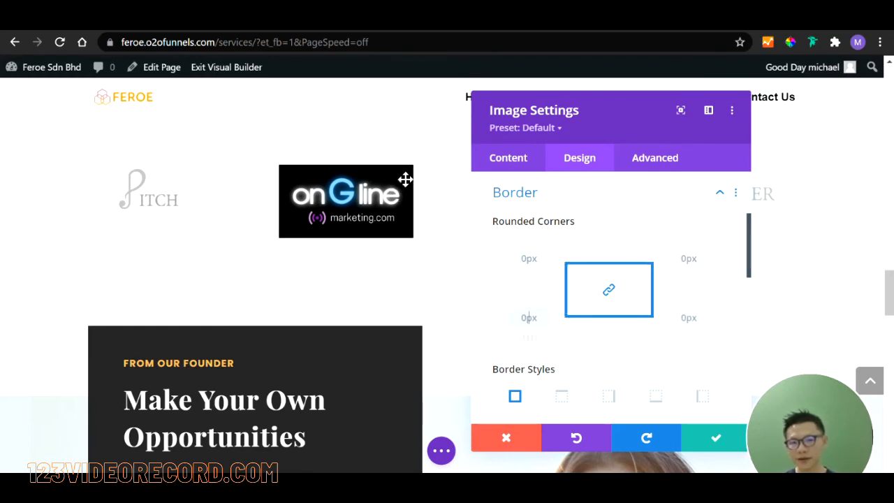
pyautogui.click(530, 258)
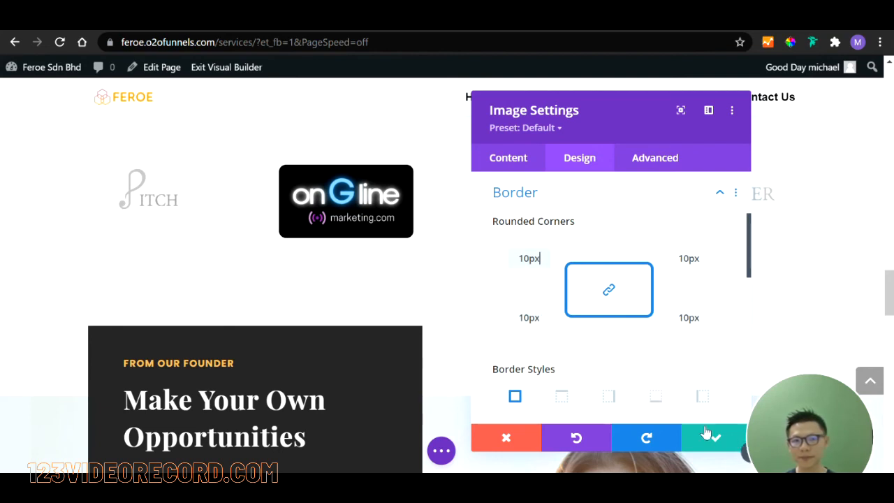
# - Set the onGline marketing logo's image alignment to center
pyautogui.scroll(3, 620, 296)
pyautogui.click(561, 270)
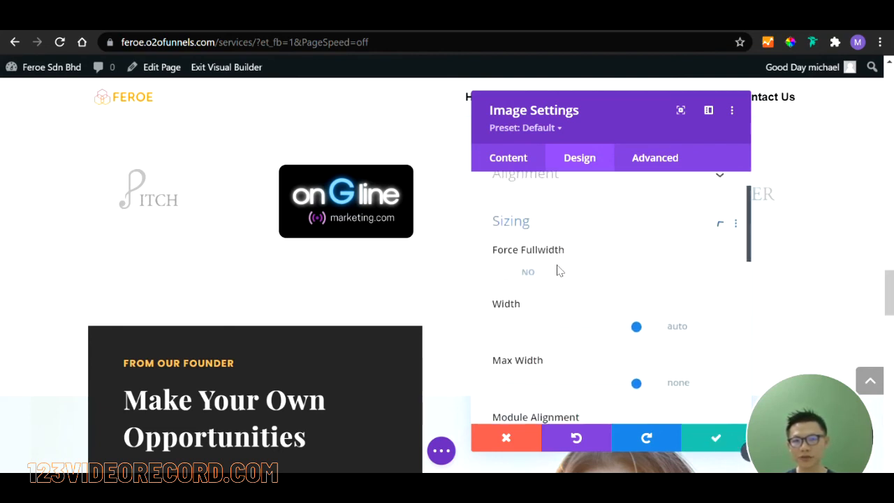
pyautogui.scroll(2, 547, 257)
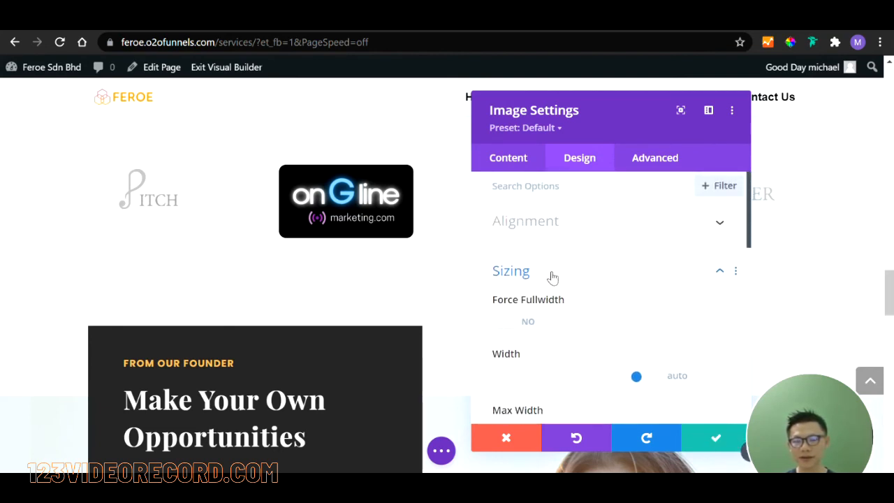
pyautogui.click(575, 232)
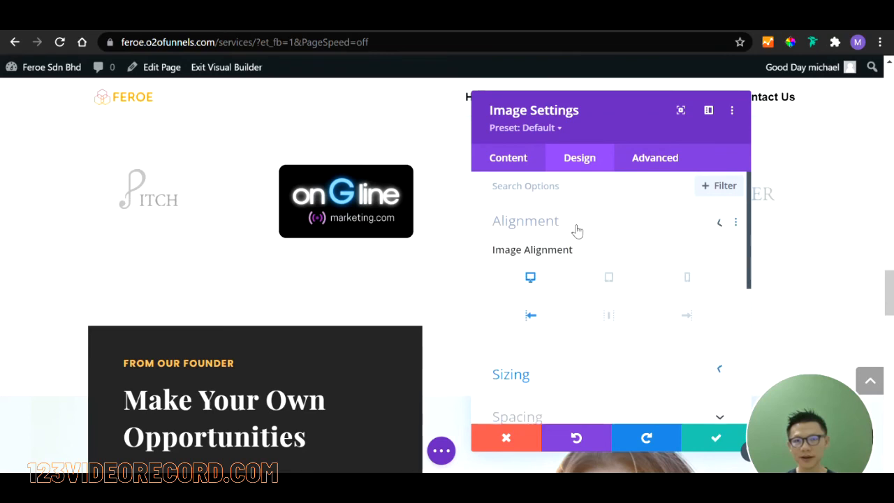
pyautogui.click(609, 316)
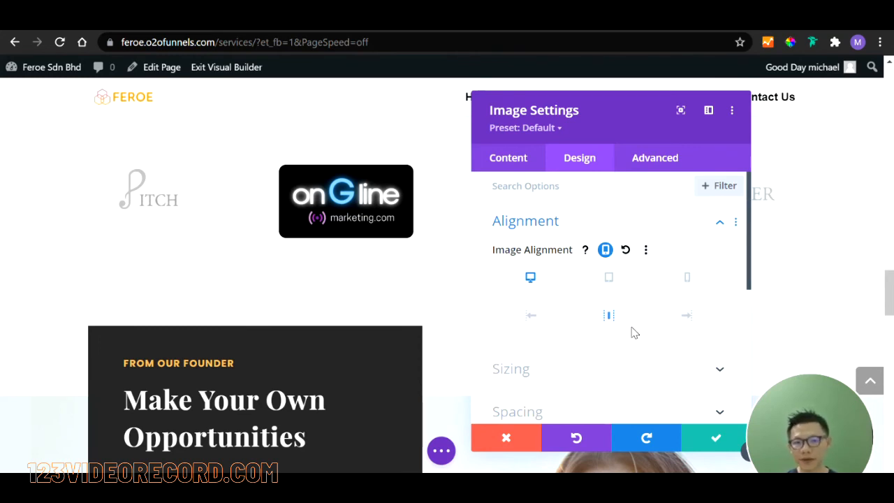
# - Reduce the onGline marketing logo's width to 74% and save the image settings
pyautogui.click(582, 374)
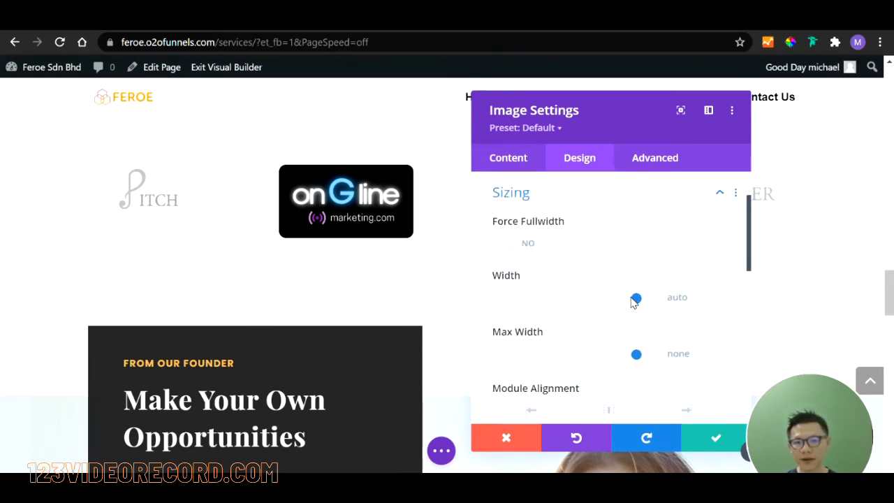
pyautogui.moveTo(635, 299); pyautogui.dragTo(601, 299)
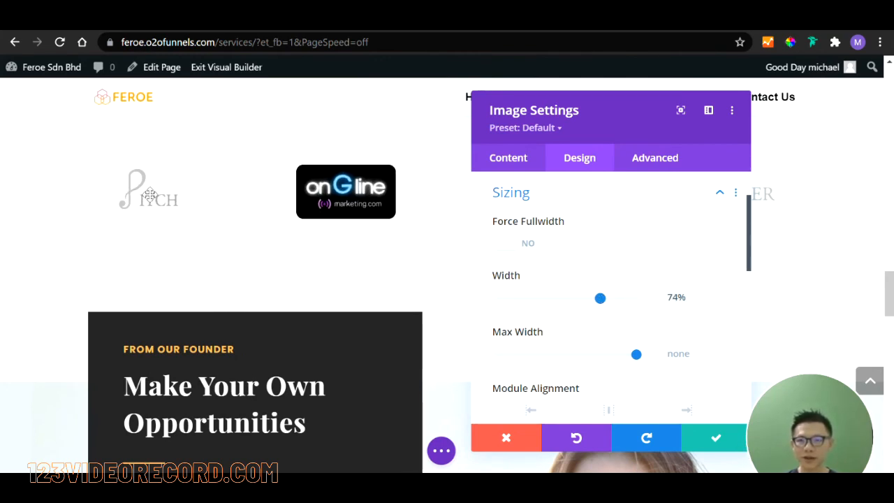
pyautogui.click(733, 436)
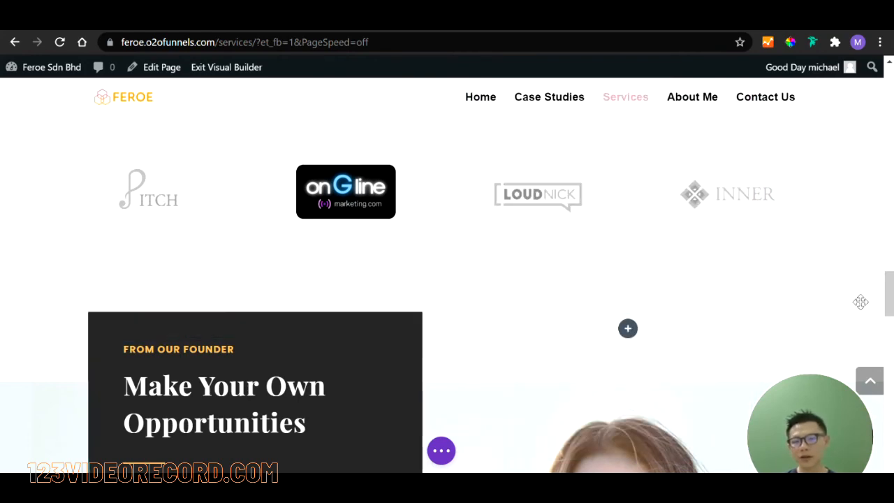
pyautogui.scroll(-10, 861, 302)
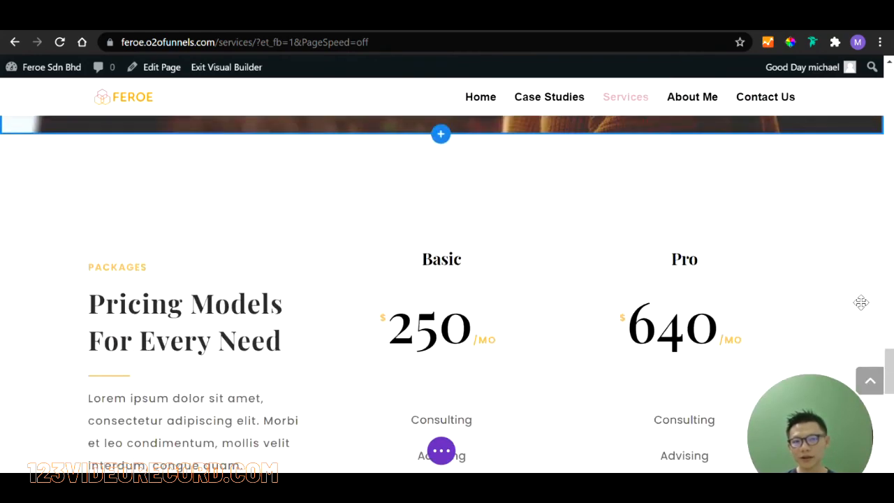
pyautogui.scroll(-10, 860, 302)
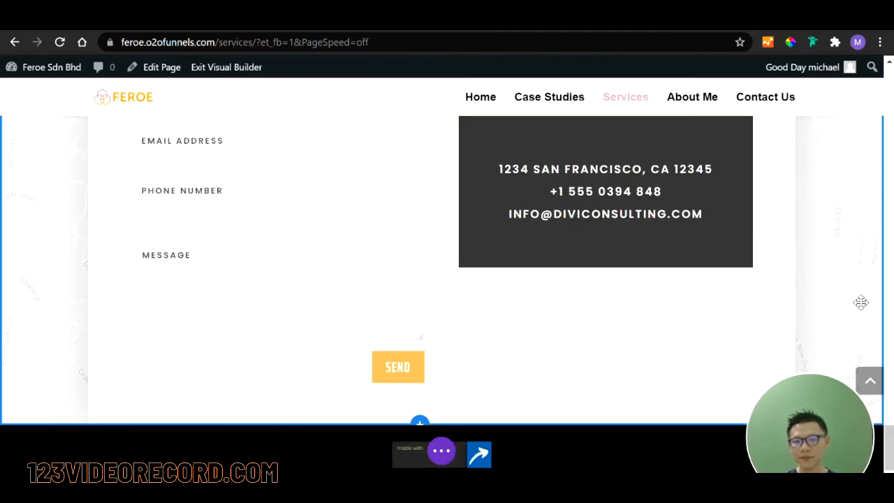
pyautogui.scroll(12, 861, 302)
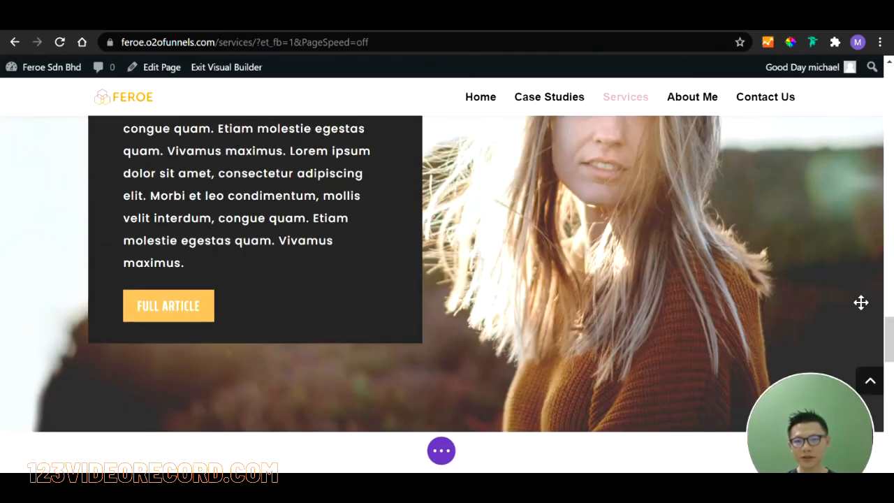
pyautogui.scroll(4, 861, 302)
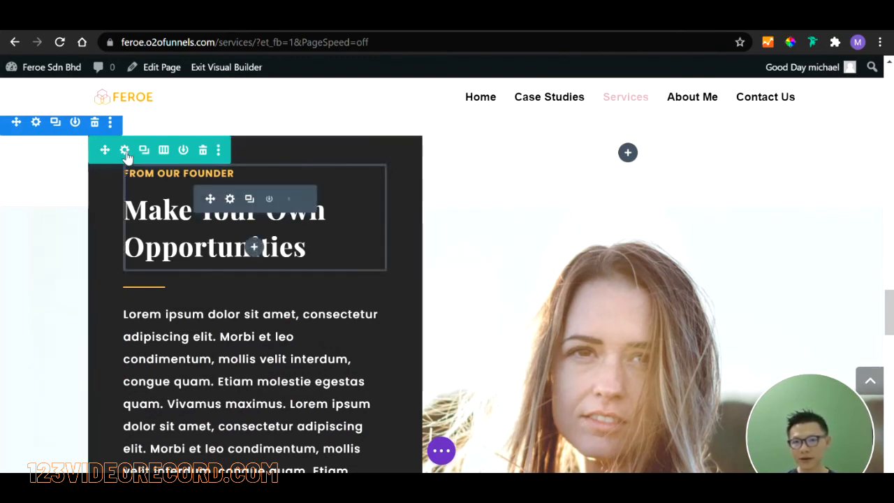
pyautogui.click(126, 150)
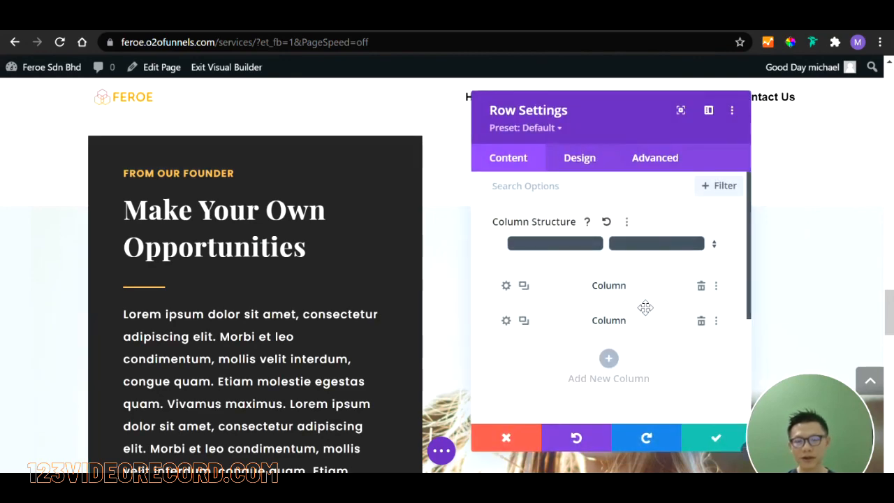
pyautogui.scroll(-4, 644, 308)
pyautogui.click(583, 296)
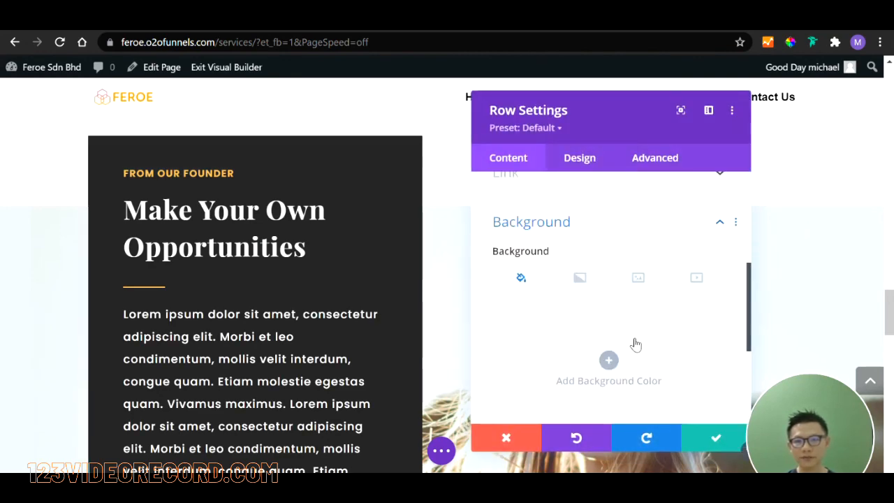
pyautogui.click(637, 279)
pyautogui.scroll(3, 699, 363)
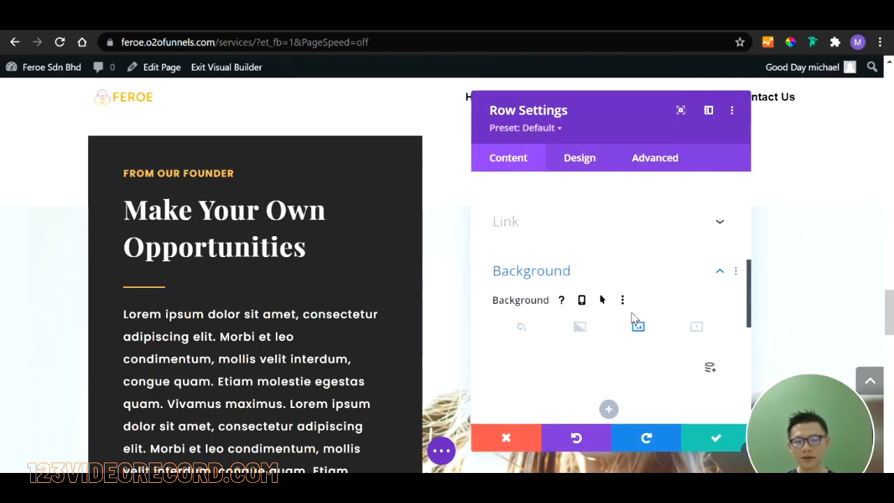
pyautogui.click(506, 438)
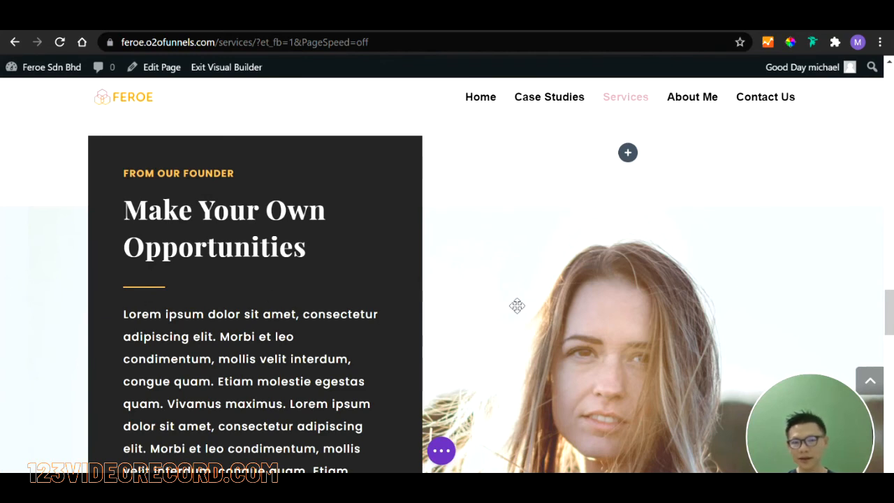
# - Try the Pitch logo logo_06.png from the media library as the background image of the From Our Founder section
pyautogui.click(36, 122)
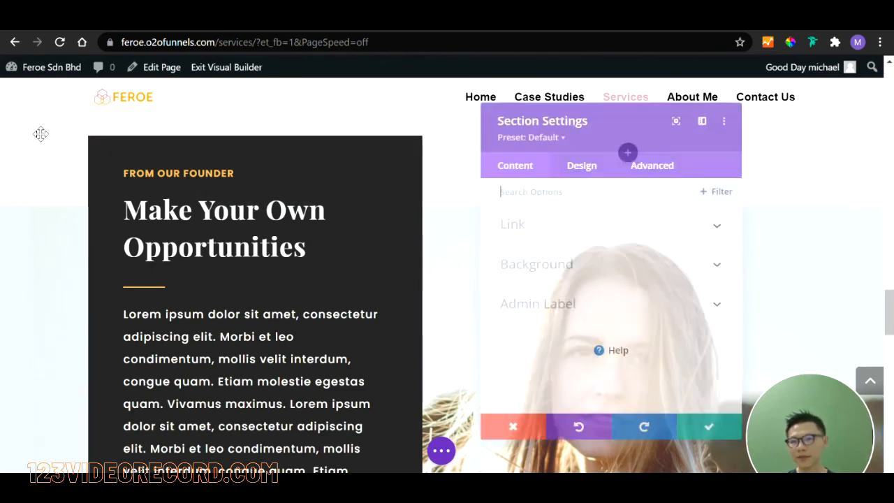
pyautogui.click(536, 274)
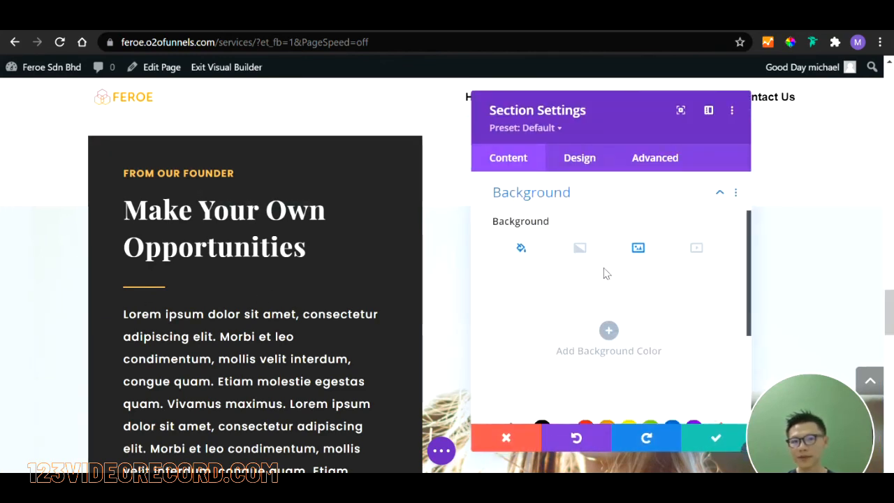
pyautogui.click(642, 254)
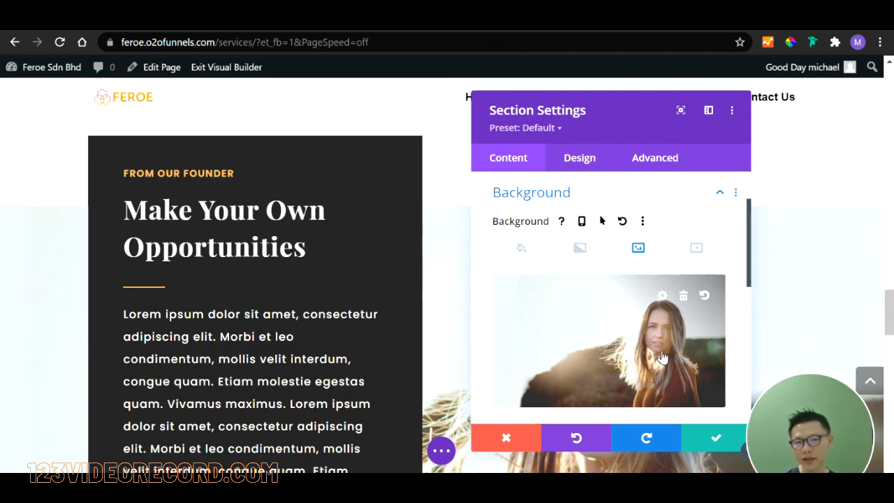
pyautogui.click(662, 357)
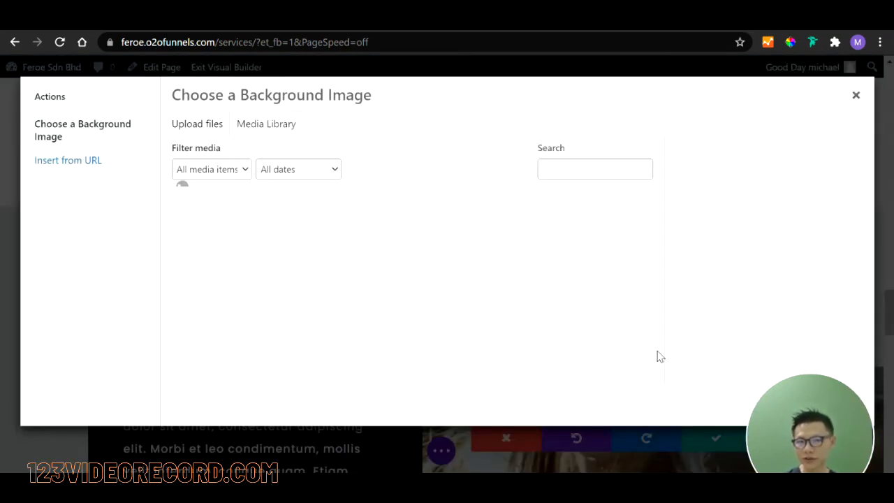
pyautogui.scroll(-10, 619, 335)
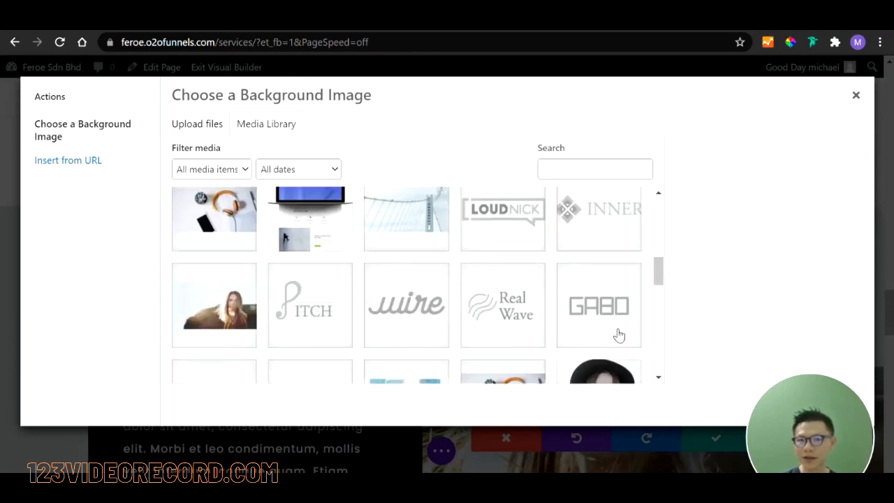
pyautogui.click(327, 299)
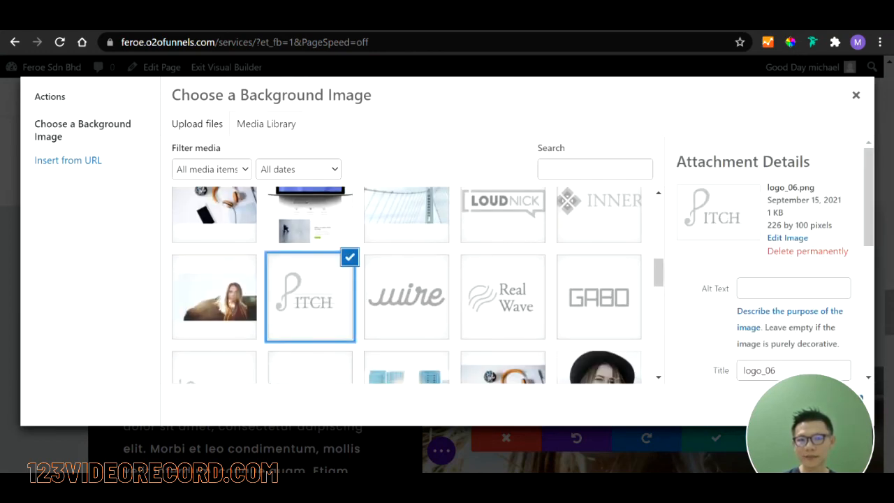
pyautogui.moveTo(819, 434); pyautogui.dragTo(758, 434)
pyautogui.click(850, 413)
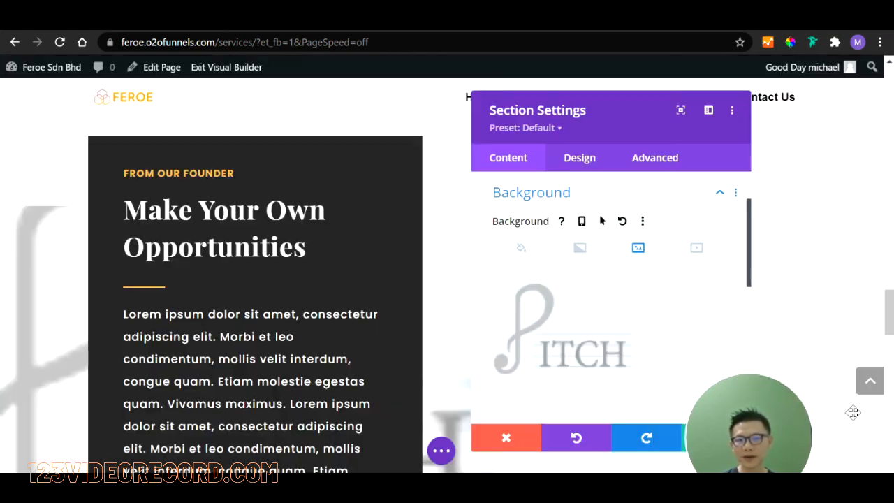
pyautogui.scroll(-1, 400, 370)
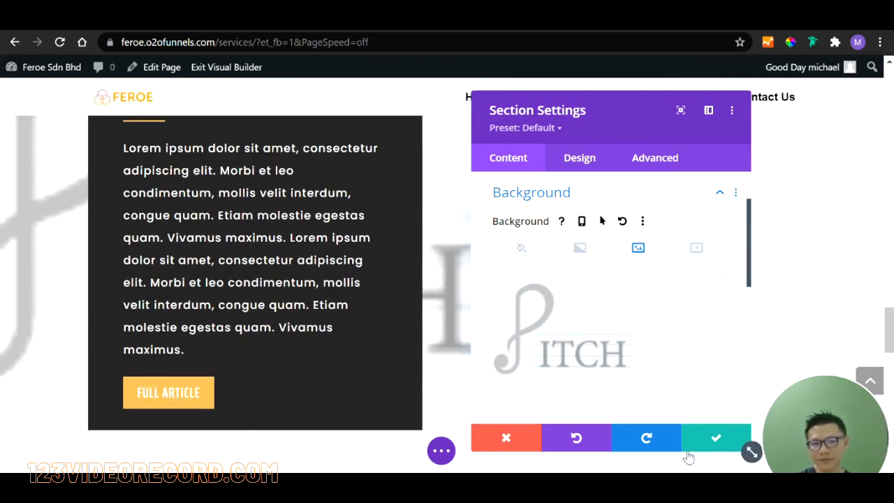
pyautogui.click(716, 438)
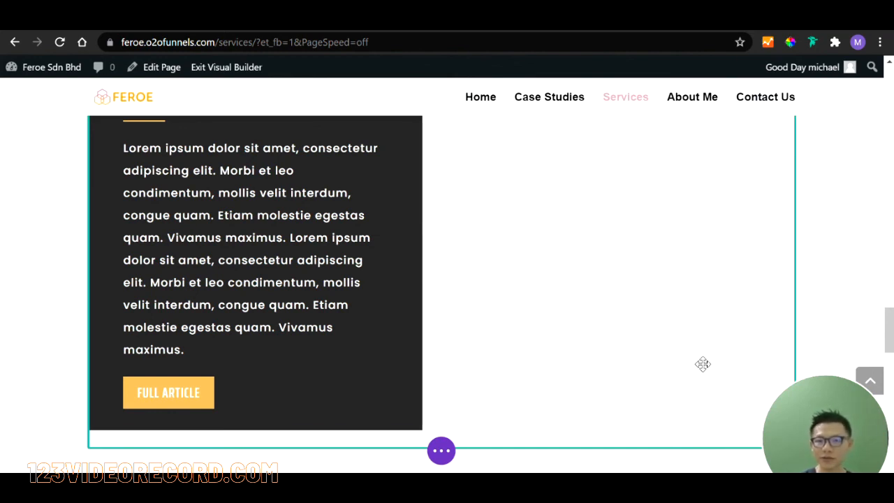
# - Replace the From Our Founder section's background image with consultant-11.jpg from the media library and save the section settings
pyautogui.scroll(3, 672, 398)
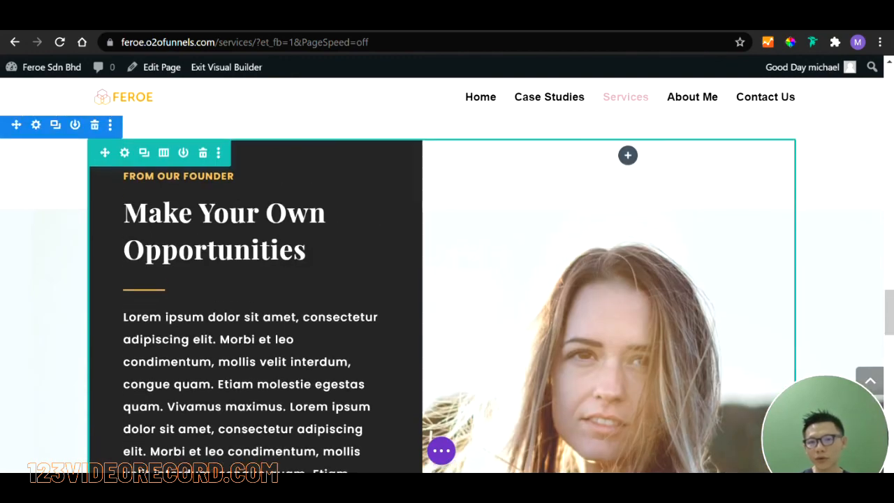
pyautogui.click(39, 125)
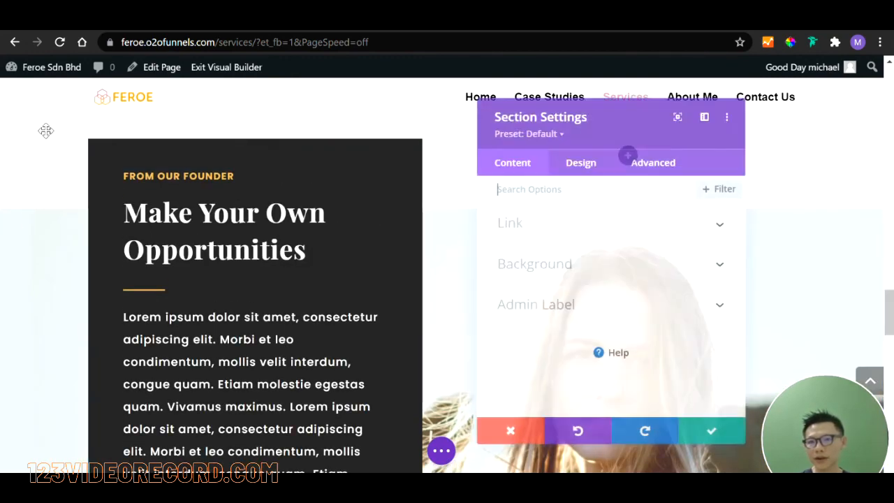
pyautogui.click(547, 273)
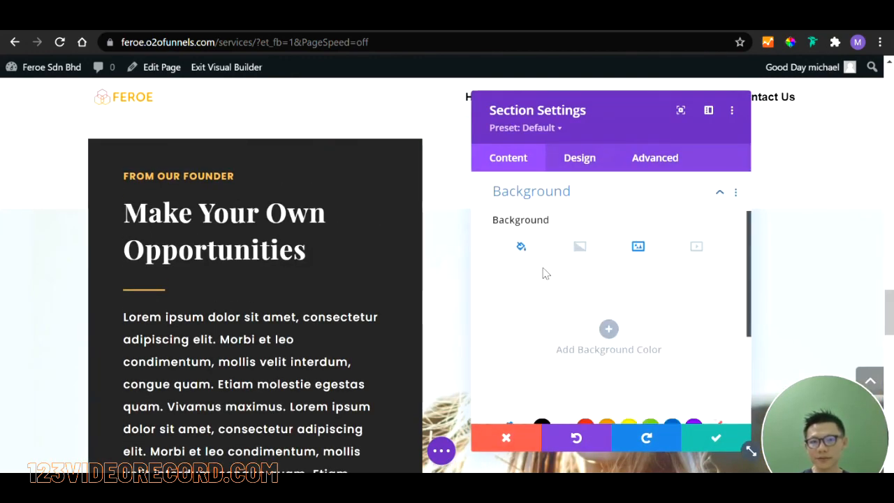
pyautogui.click(649, 327)
pyautogui.click(633, 251)
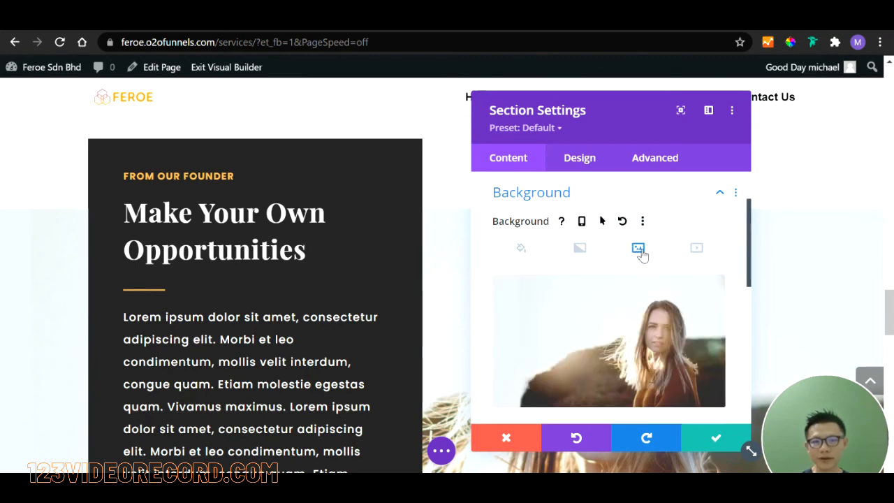
pyautogui.click(634, 330)
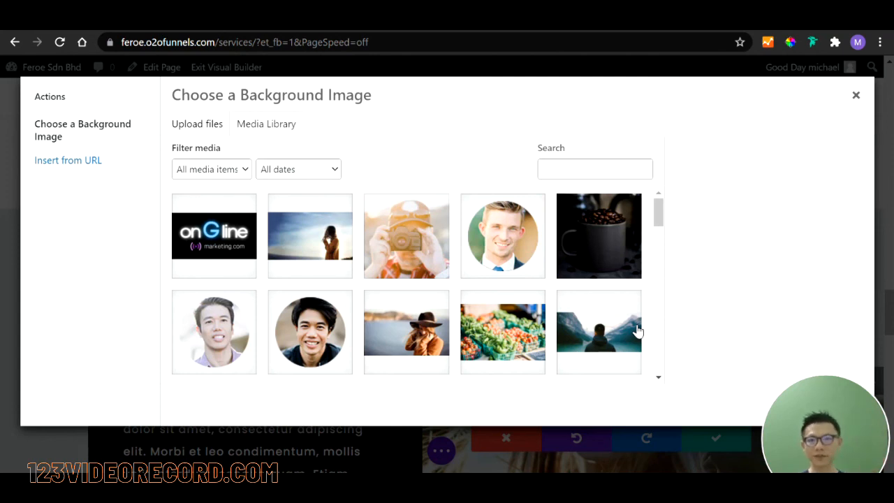
pyautogui.scroll(-3, 635, 331)
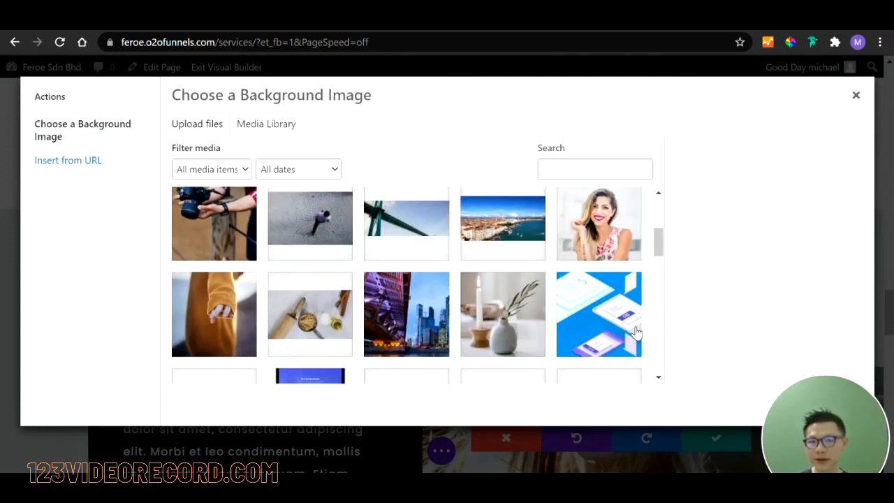
pyautogui.scroll(-5, 636, 332)
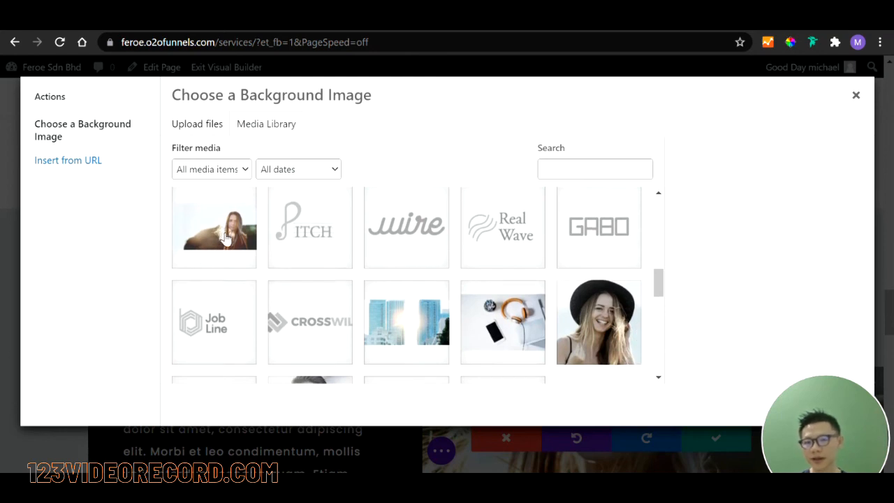
pyautogui.scroll(-2, 225, 237)
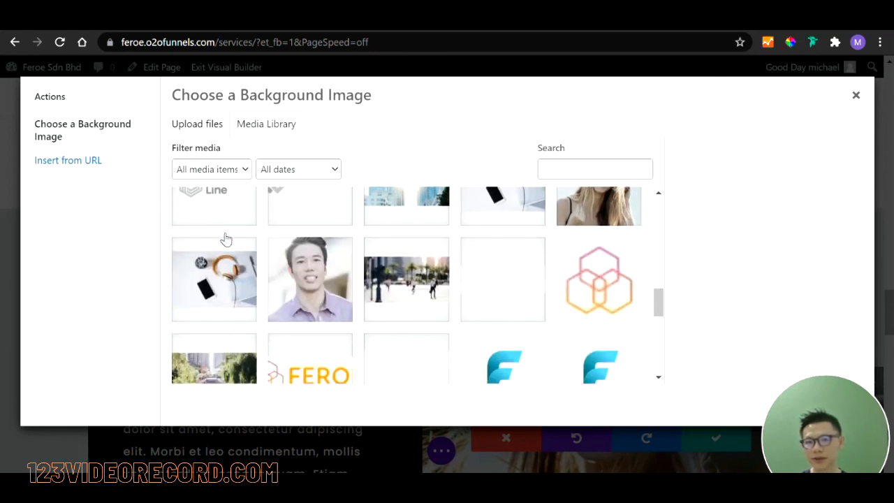
pyautogui.click(411, 291)
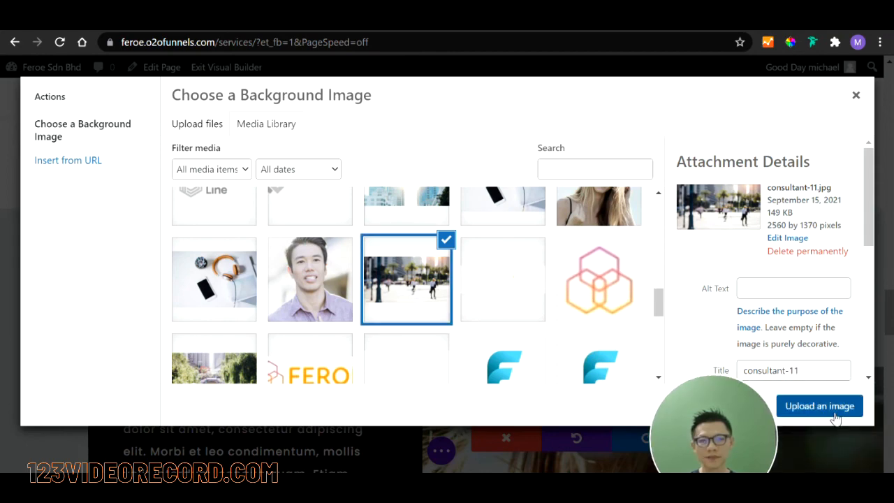
pyautogui.click(819, 407)
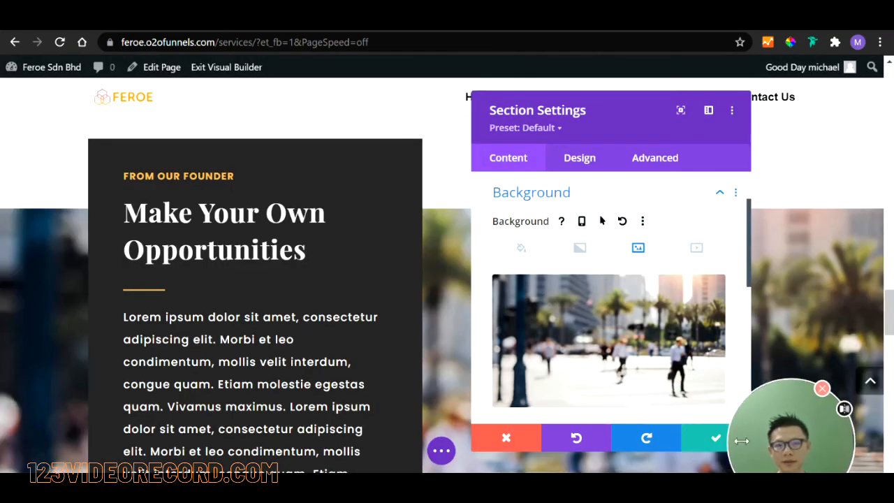
pyautogui.click(715, 440)
# - Review the edited Services page, from the founder section and pricing packages back up through the blurbs to the header
pyautogui.scroll(-3, 684, 369)
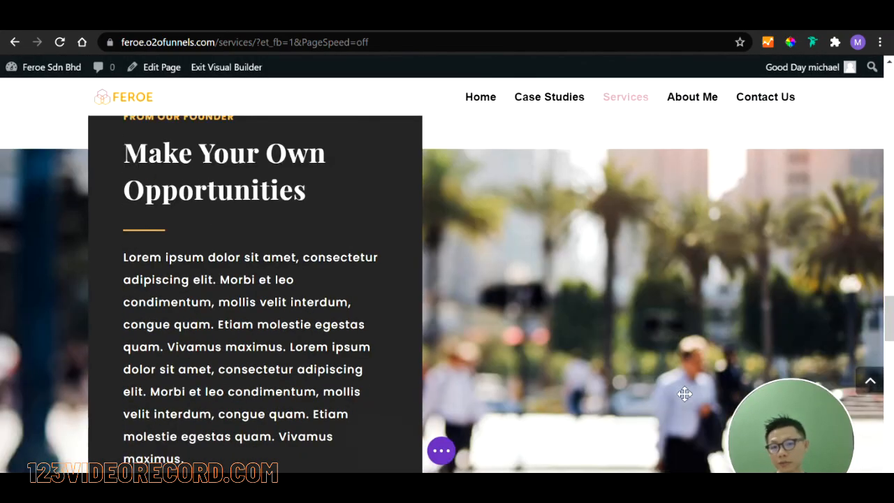
pyautogui.scroll(-3, 682, 370)
pyautogui.scroll(4, 683, 371)
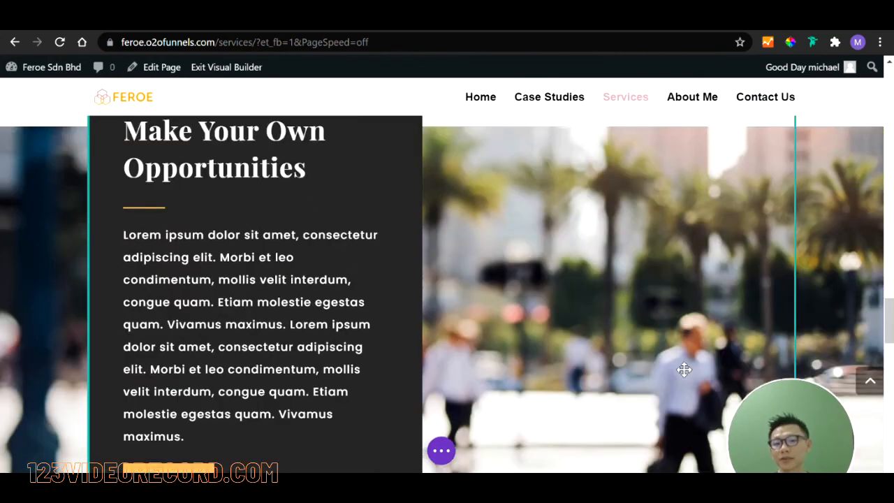
pyautogui.scroll(-3, 681, 370)
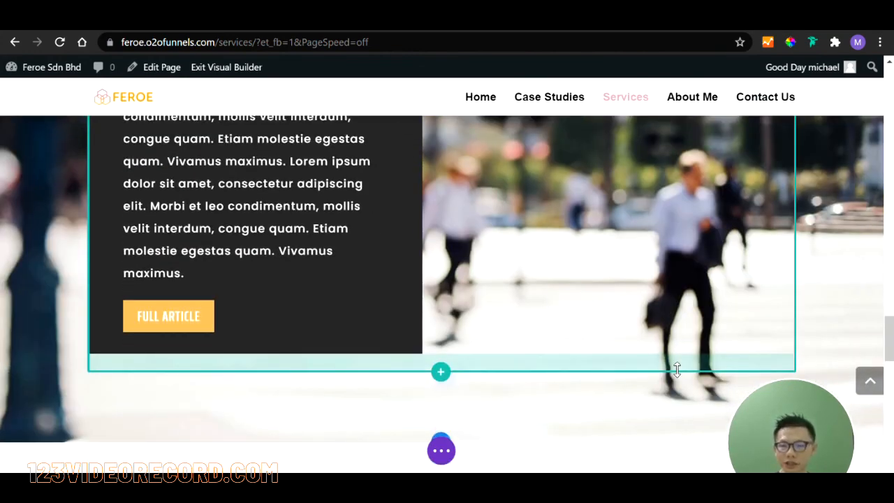
pyautogui.moveTo(677, 369); pyautogui.dragTo(575, 389)
pyautogui.scroll(-3, 574, 389)
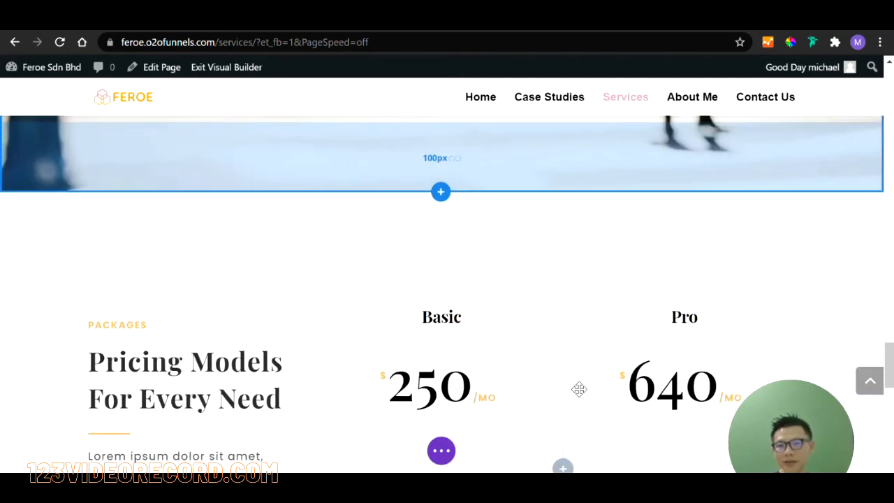
pyautogui.moveTo(889, 365); pyautogui.dragTo(893, 312)
pyautogui.scroll(-1, 892, 311)
pyautogui.moveTo(199, 224)
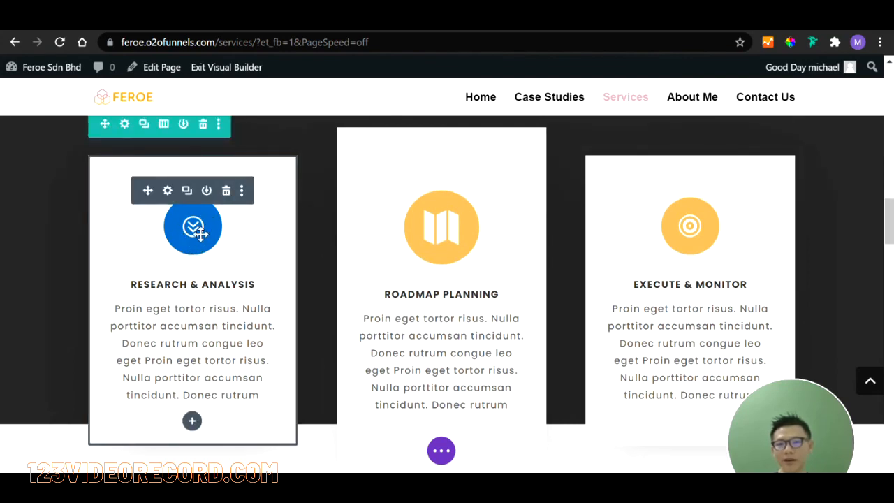
pyautogui.scroll(12, 873, 272)
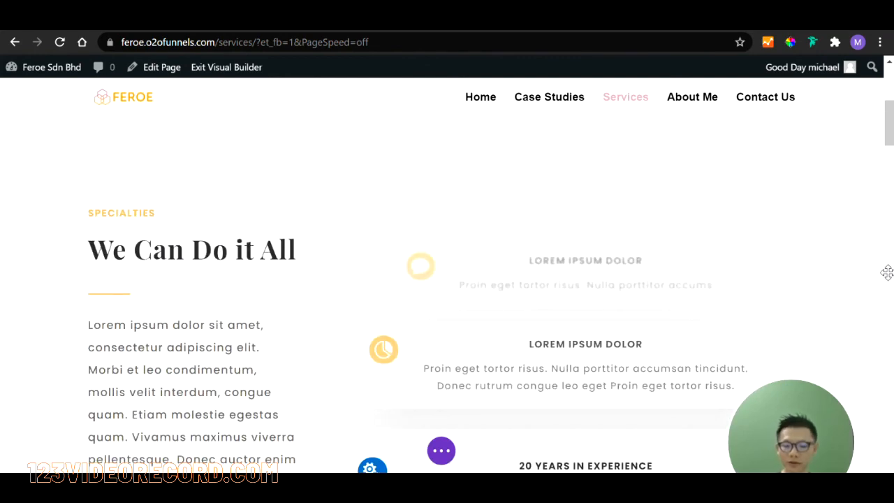
pyautogui.scroll(3, 887, 272)
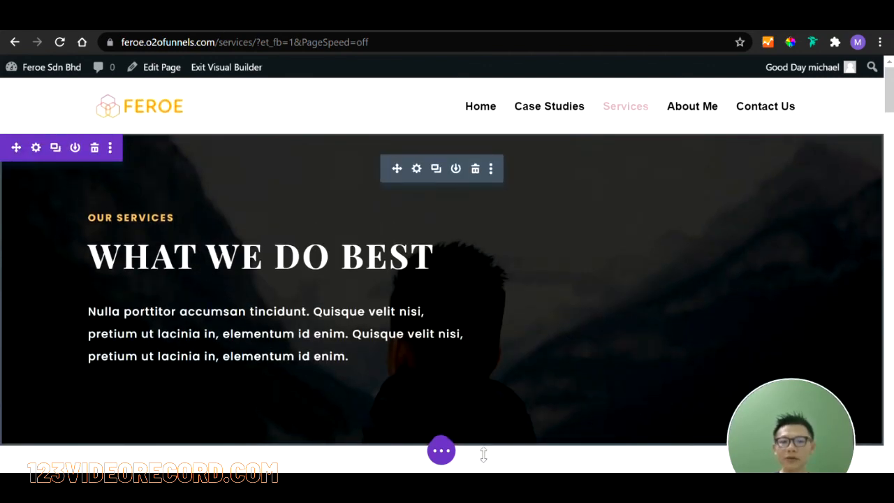
# - Save the Services page in the Visual Builder
pyautogui.click(454, 455)
pyautogui.moveTo(803, 447); pyautogui.dragTo(828, 325)
pyautogui.click(843, 451)
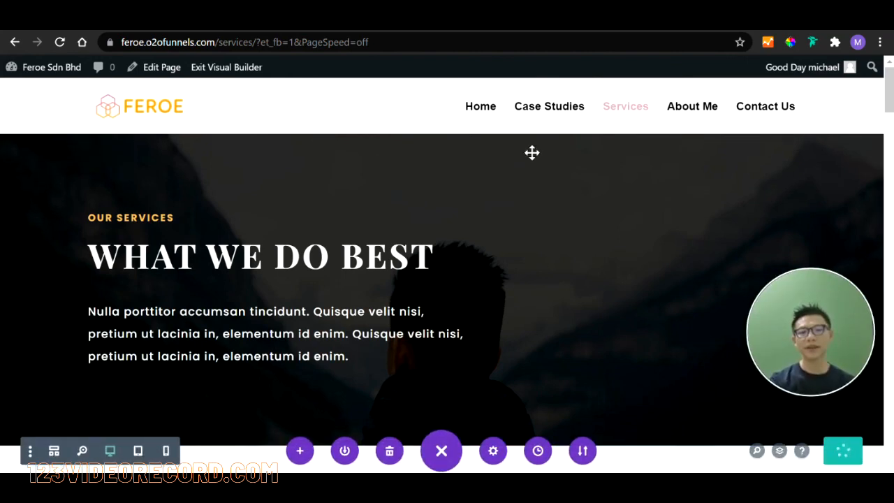